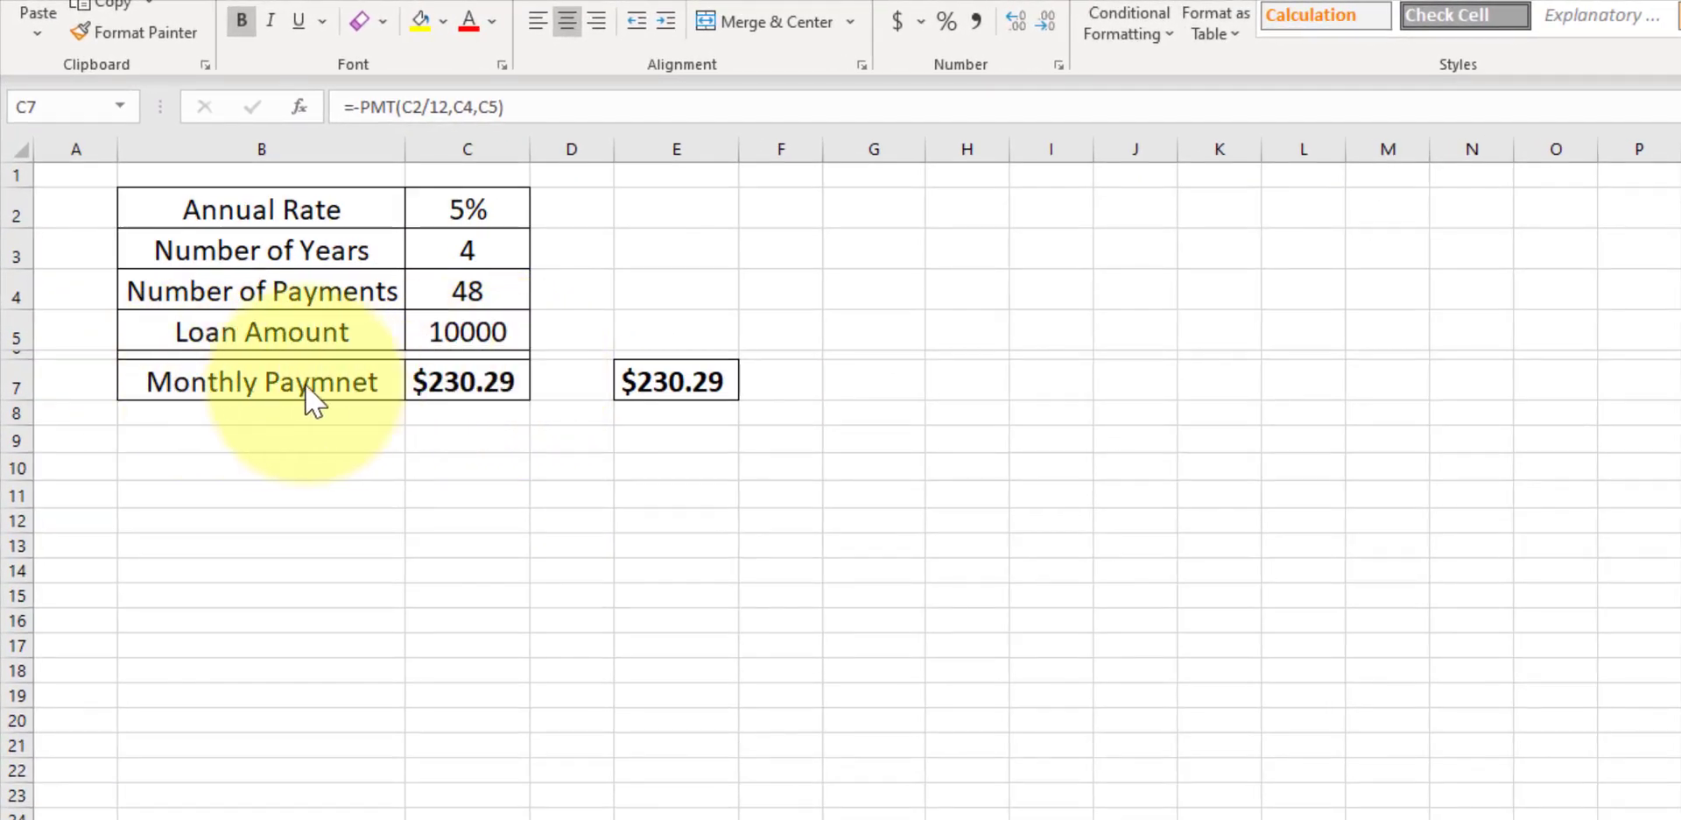
# Step: Examine the PMT formula behind the monthly payment in C7 and the comparison payment in E7
pyautogui.click(442, 394)
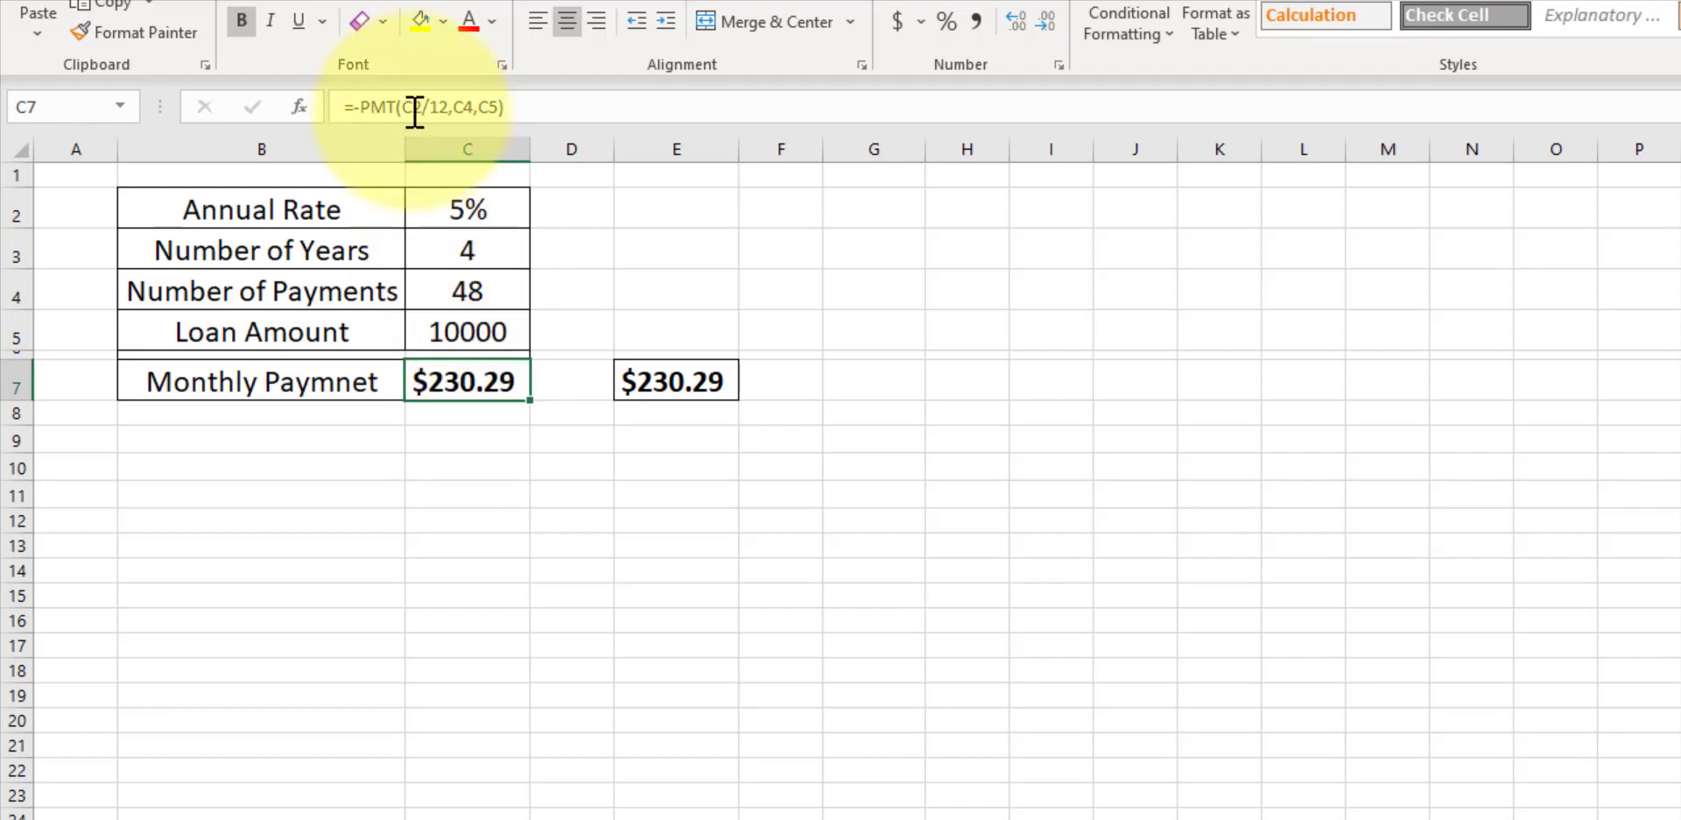
pyautogui.doubleClick(367, 107)
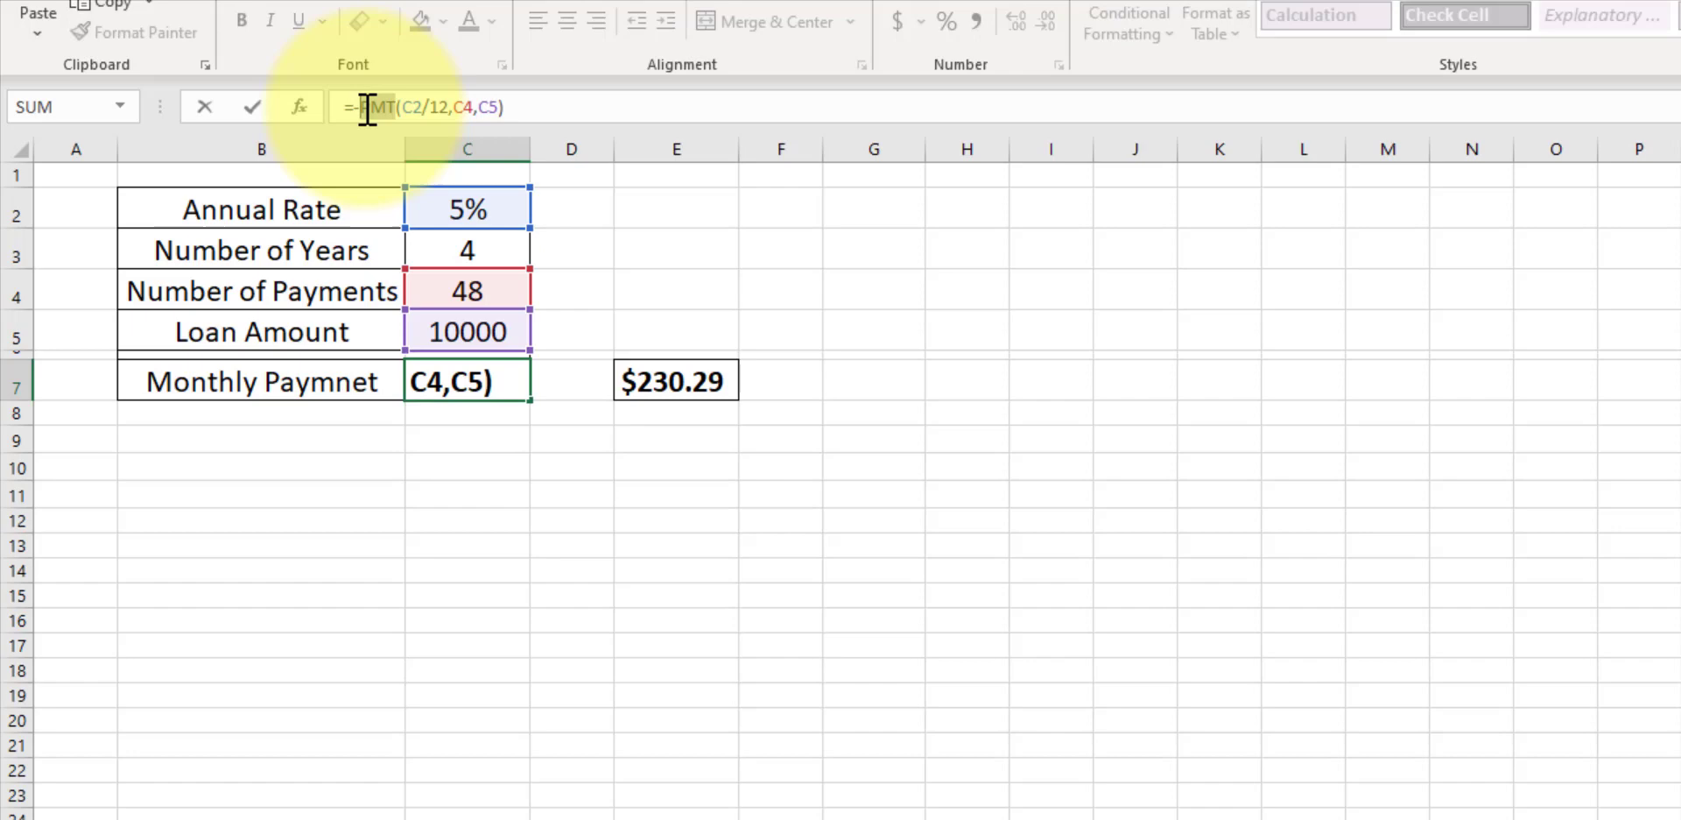
pyautogui.press('Escape')
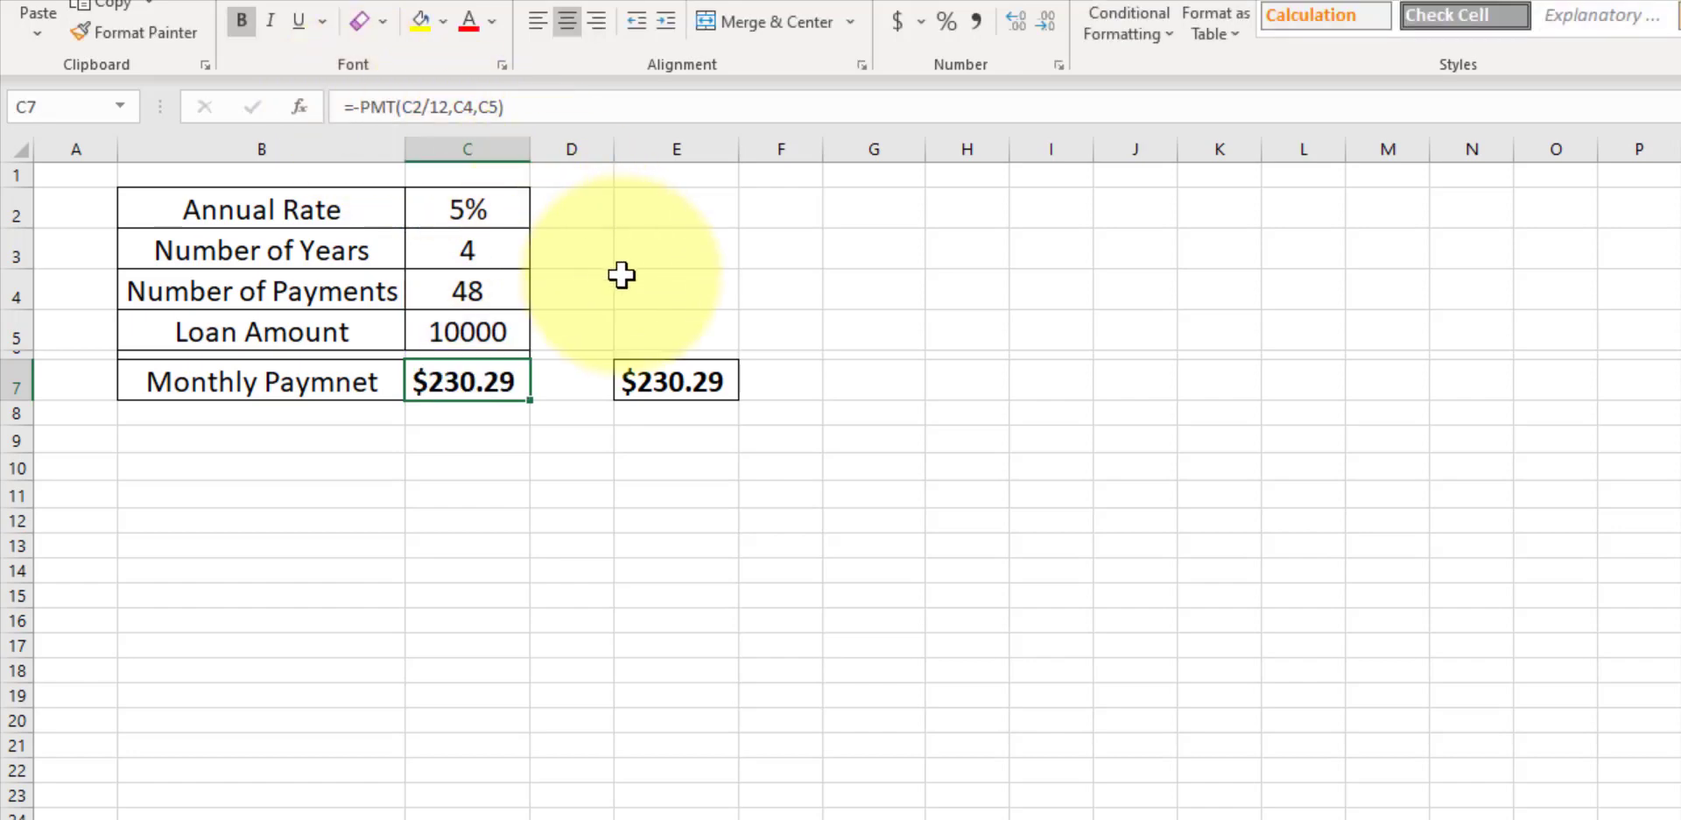
pyautogui.click(665, 386)
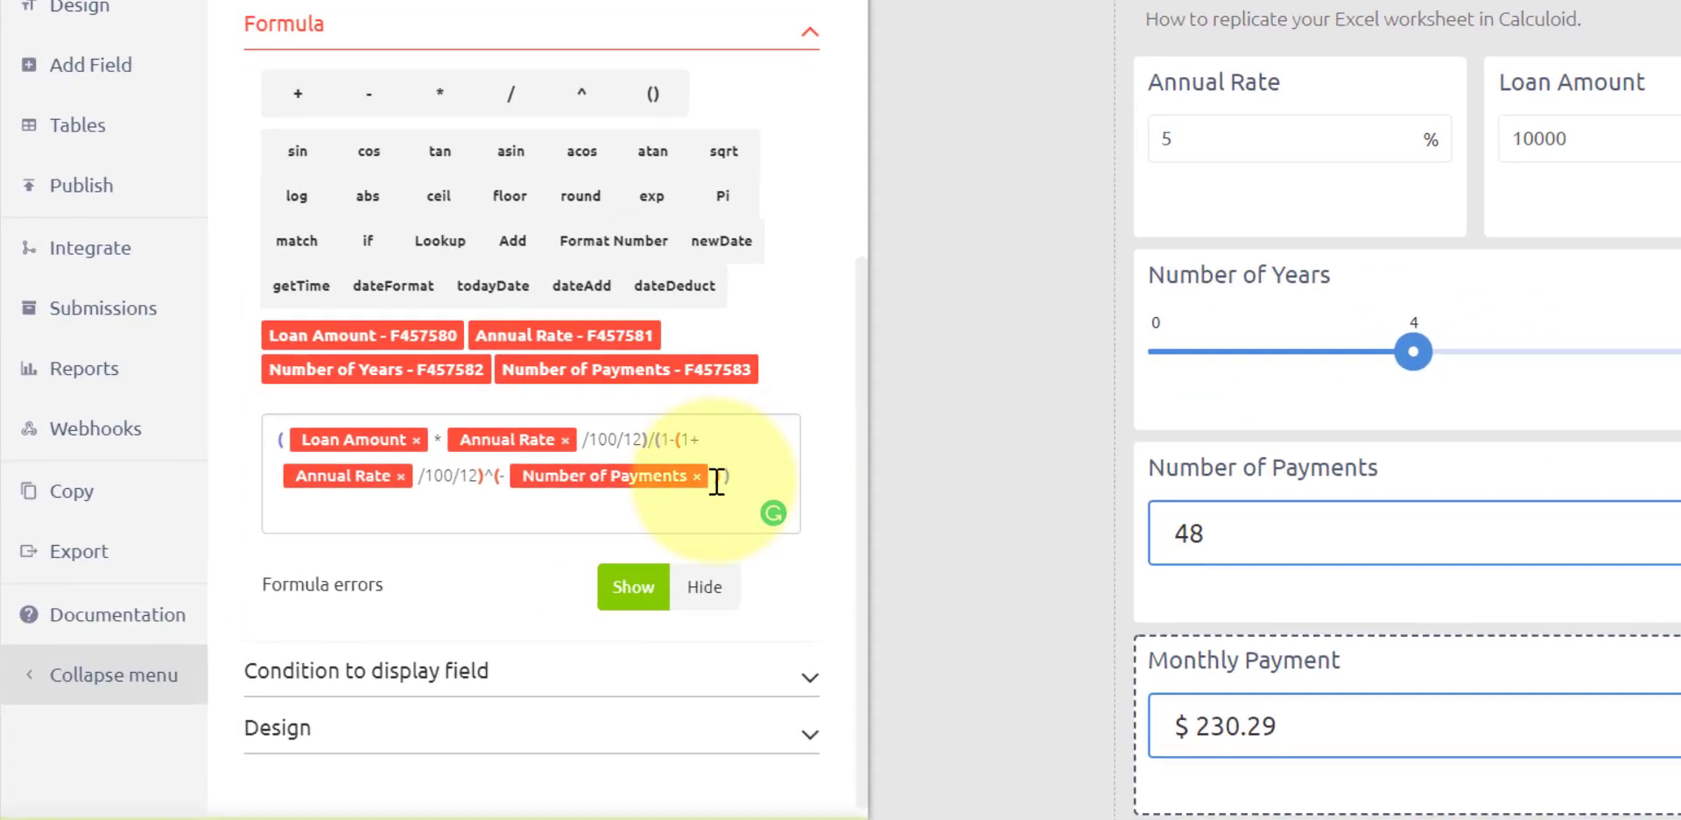
# Step: Switch to Calculoid and examine the Monthly Payment field's formula, its result and the repeated Annual Rate /100/12 part
pyautogui.moveTo(746, 476); pyautogui.dragTo(254, 447)
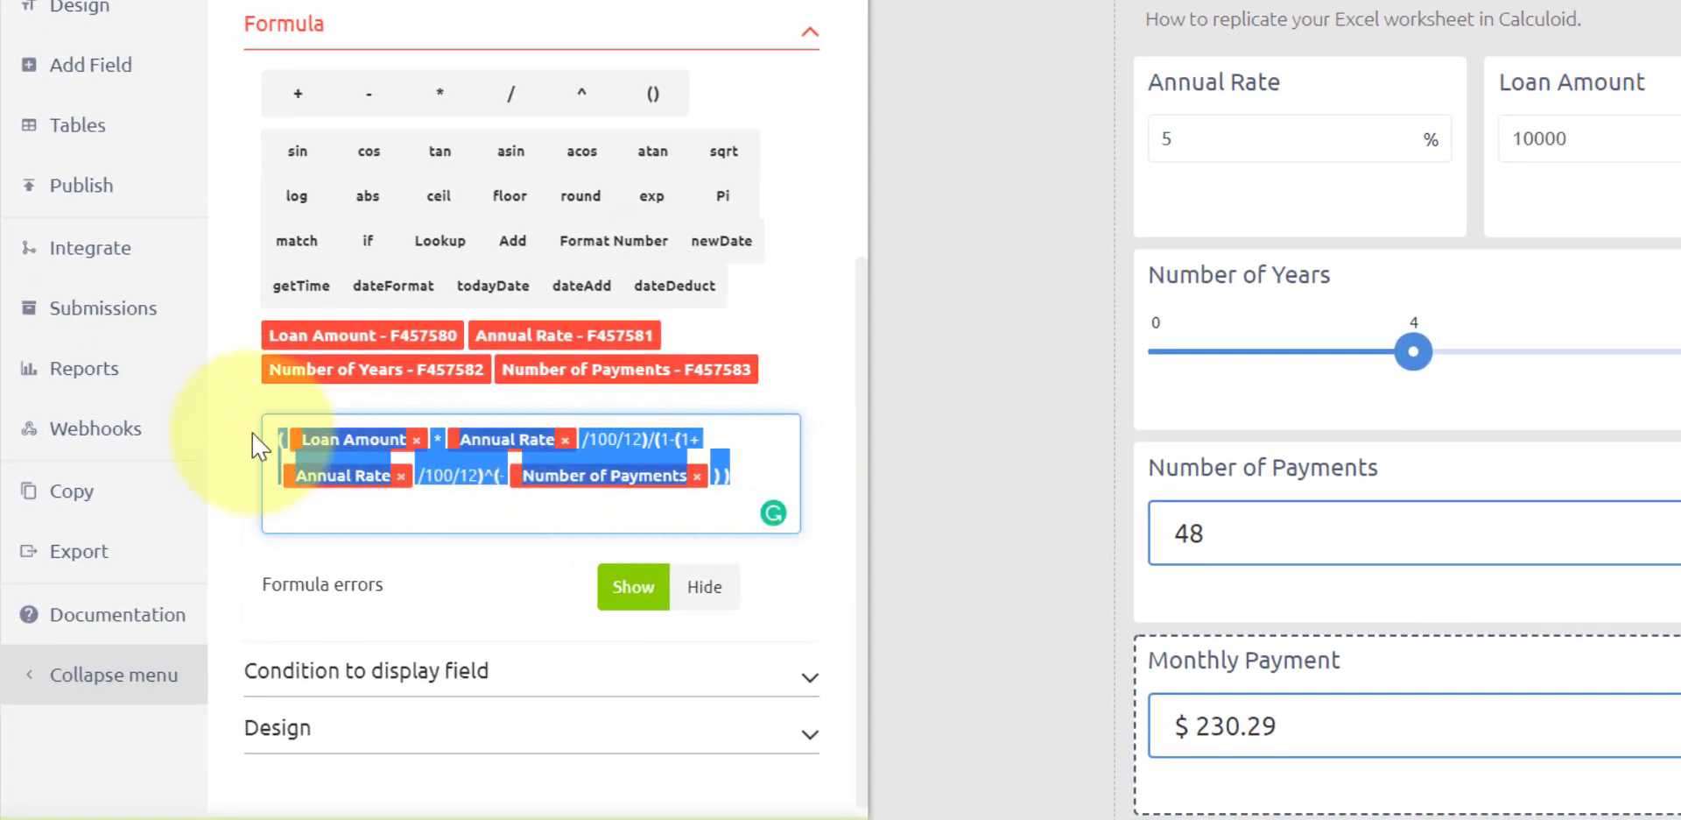
pyautogui.click(774, 470)
pyautogui.click(1254, 734)
pyautogui.moveTo(1284, 734); pyautogui.dragTo(1153, 725)
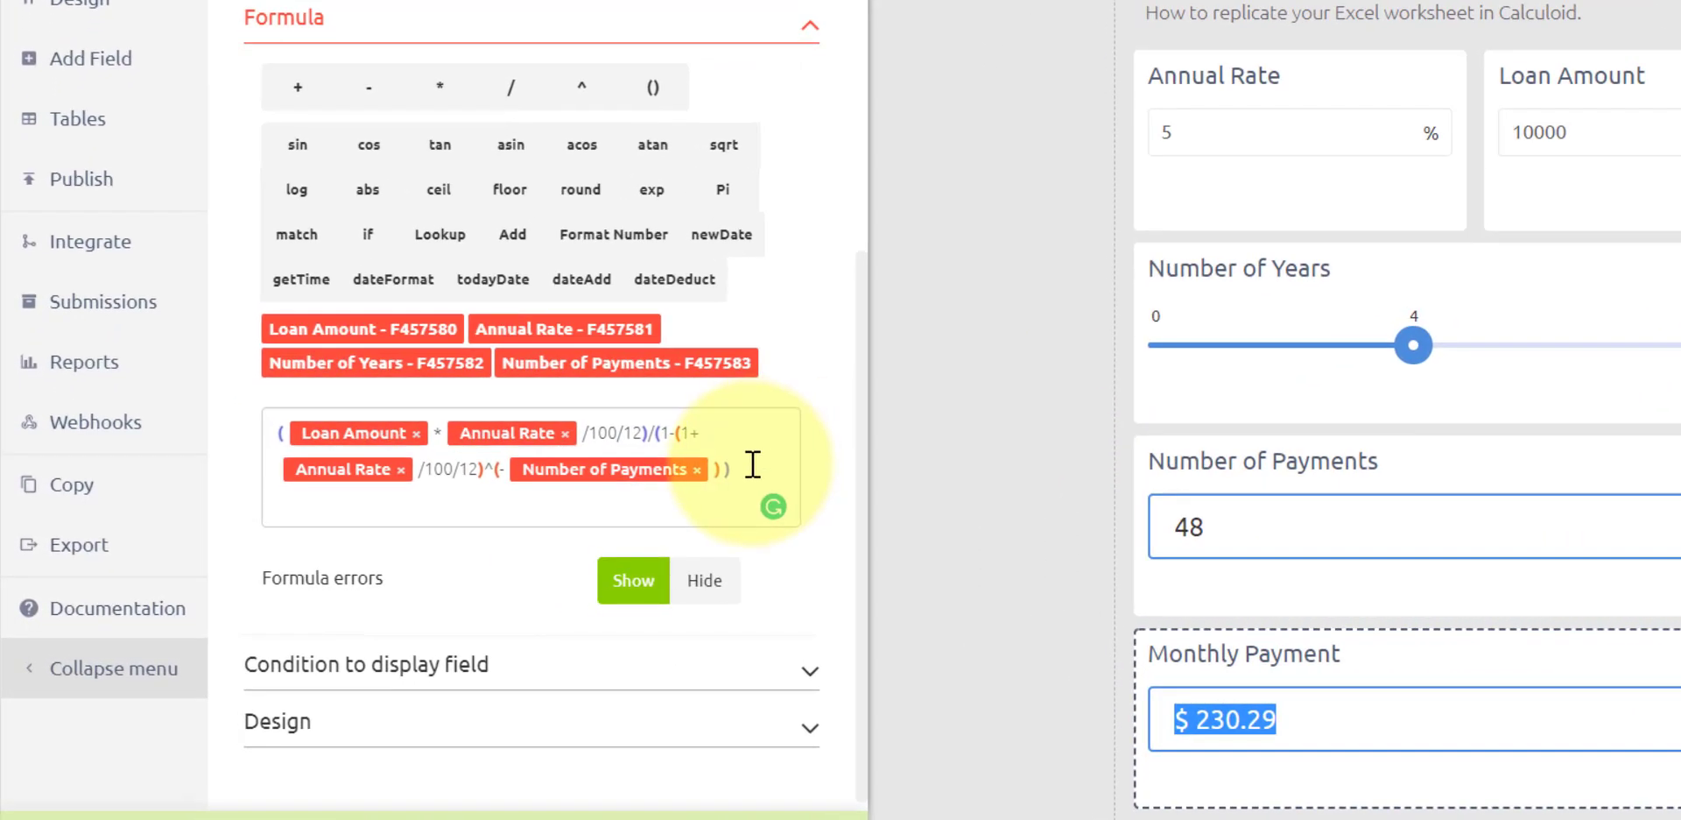
pyautogui.click(601, 498)
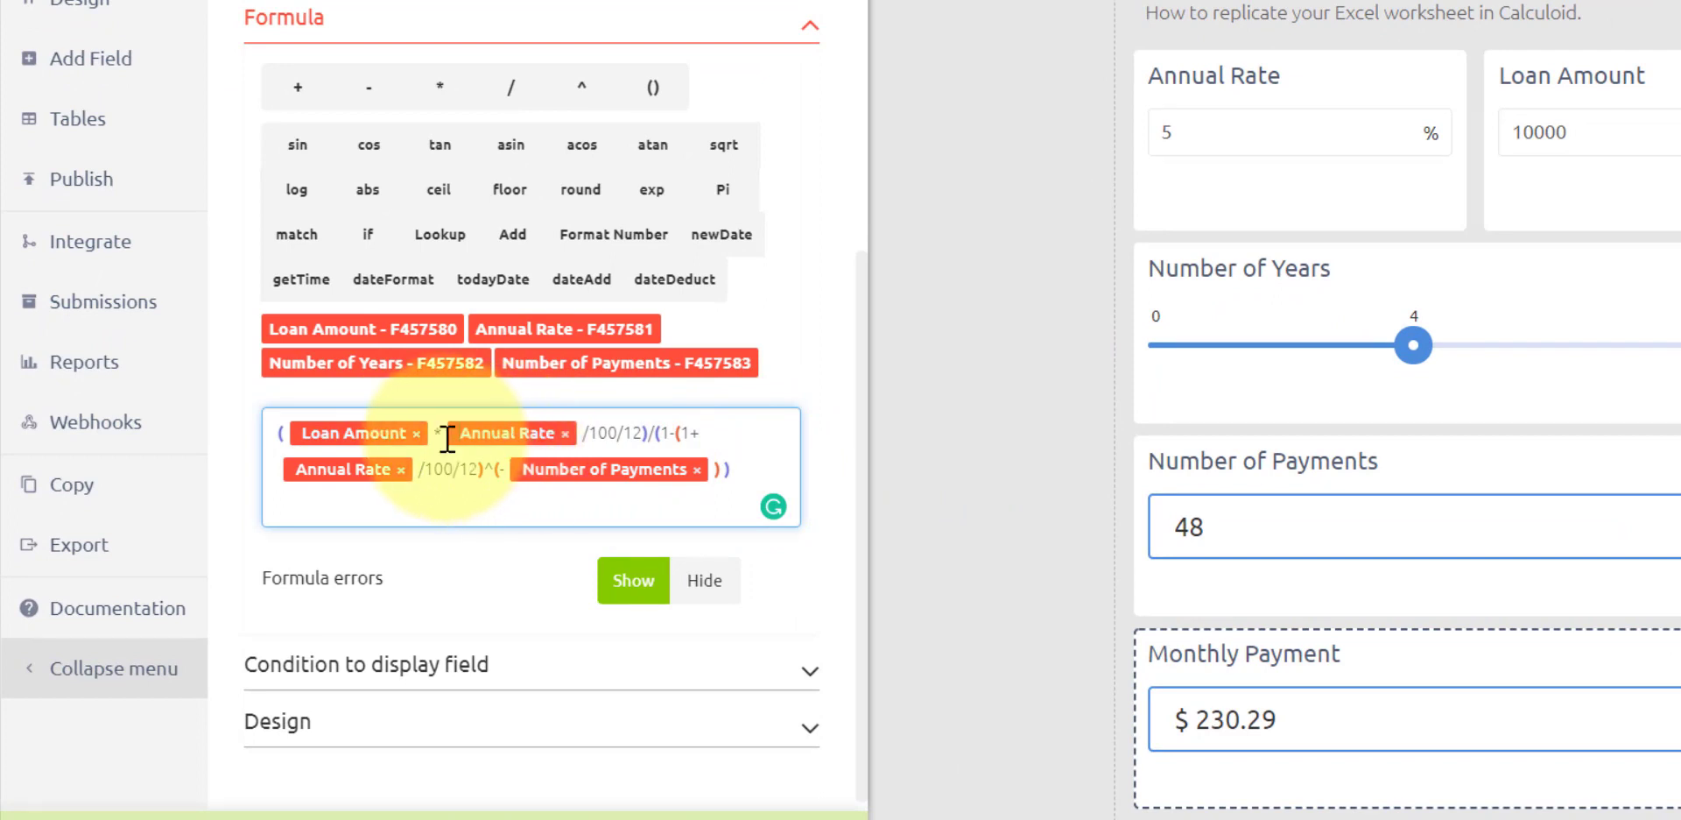
pyautogui.moveTo(447, 438)
pyautogui.mouseDown()
pyautogui.moveTo(645, 438)
pyautogui.moveTo(454, 448)
pyautogui.mouseUp()
pyautogui.click(645, 438)
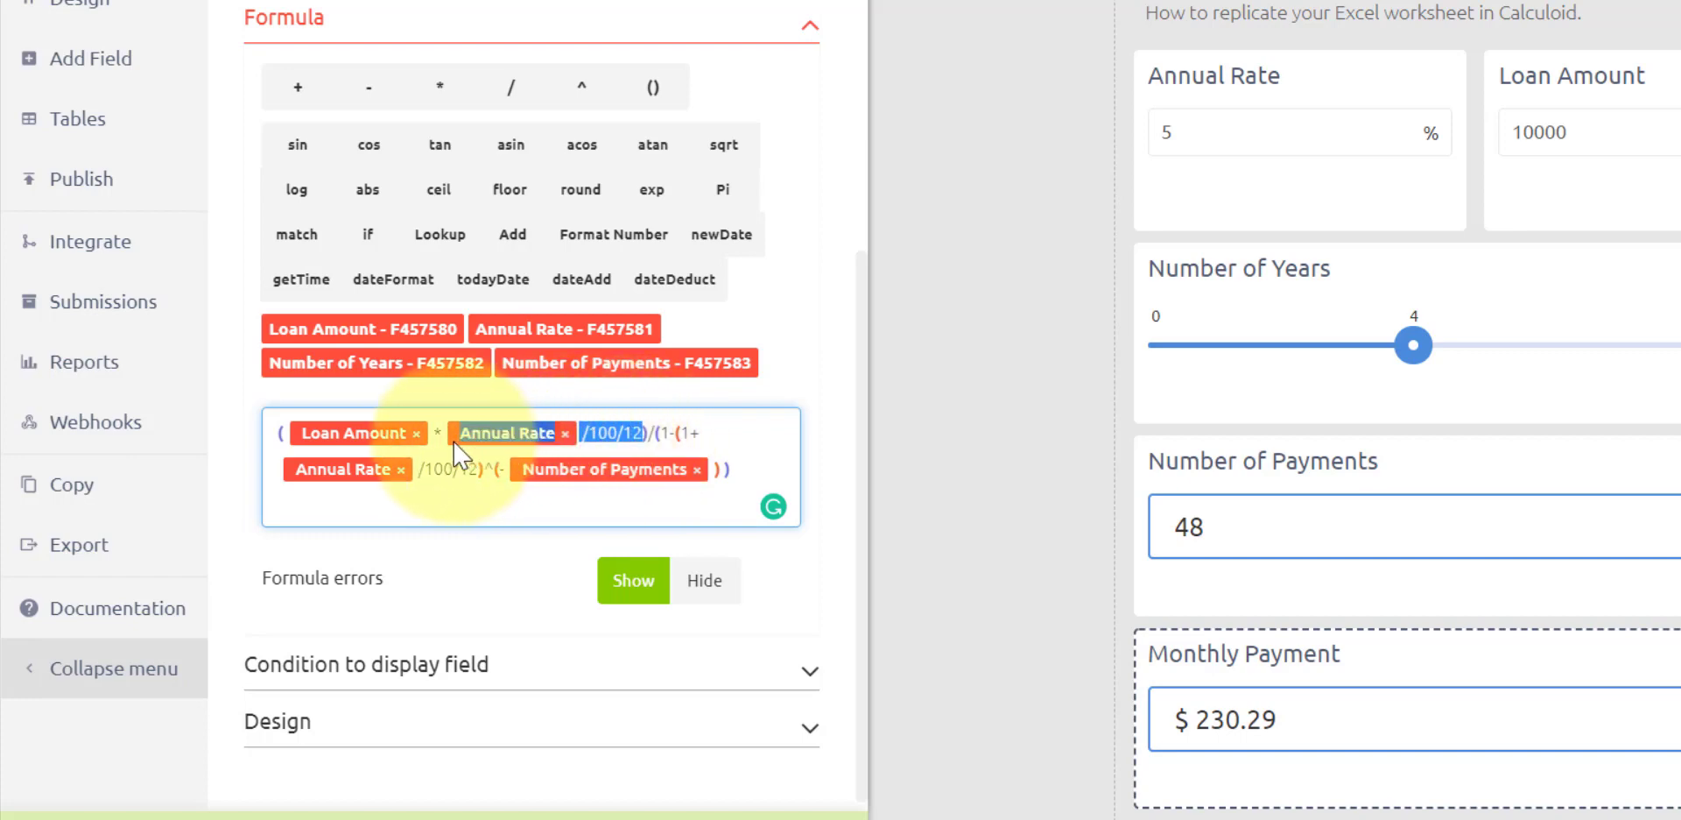
pyautogui.click(793, 402)
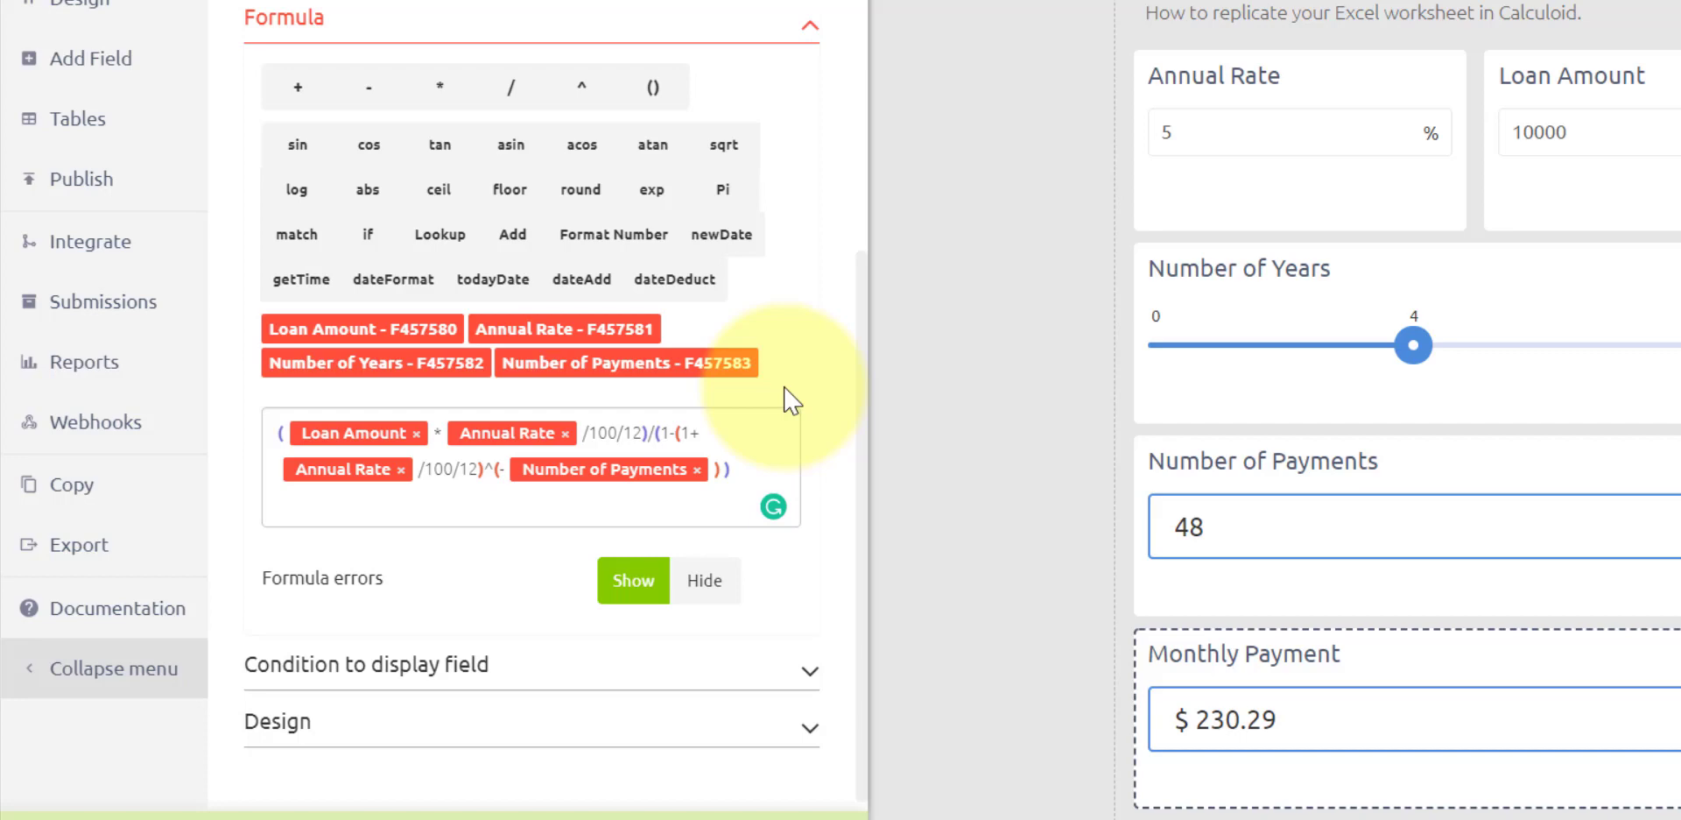
# Step: Add a Formula field and fill its formula with the Annual Rate /100/12 part copied from the Monthly Payment formula
pyautogui.click(87, 56)
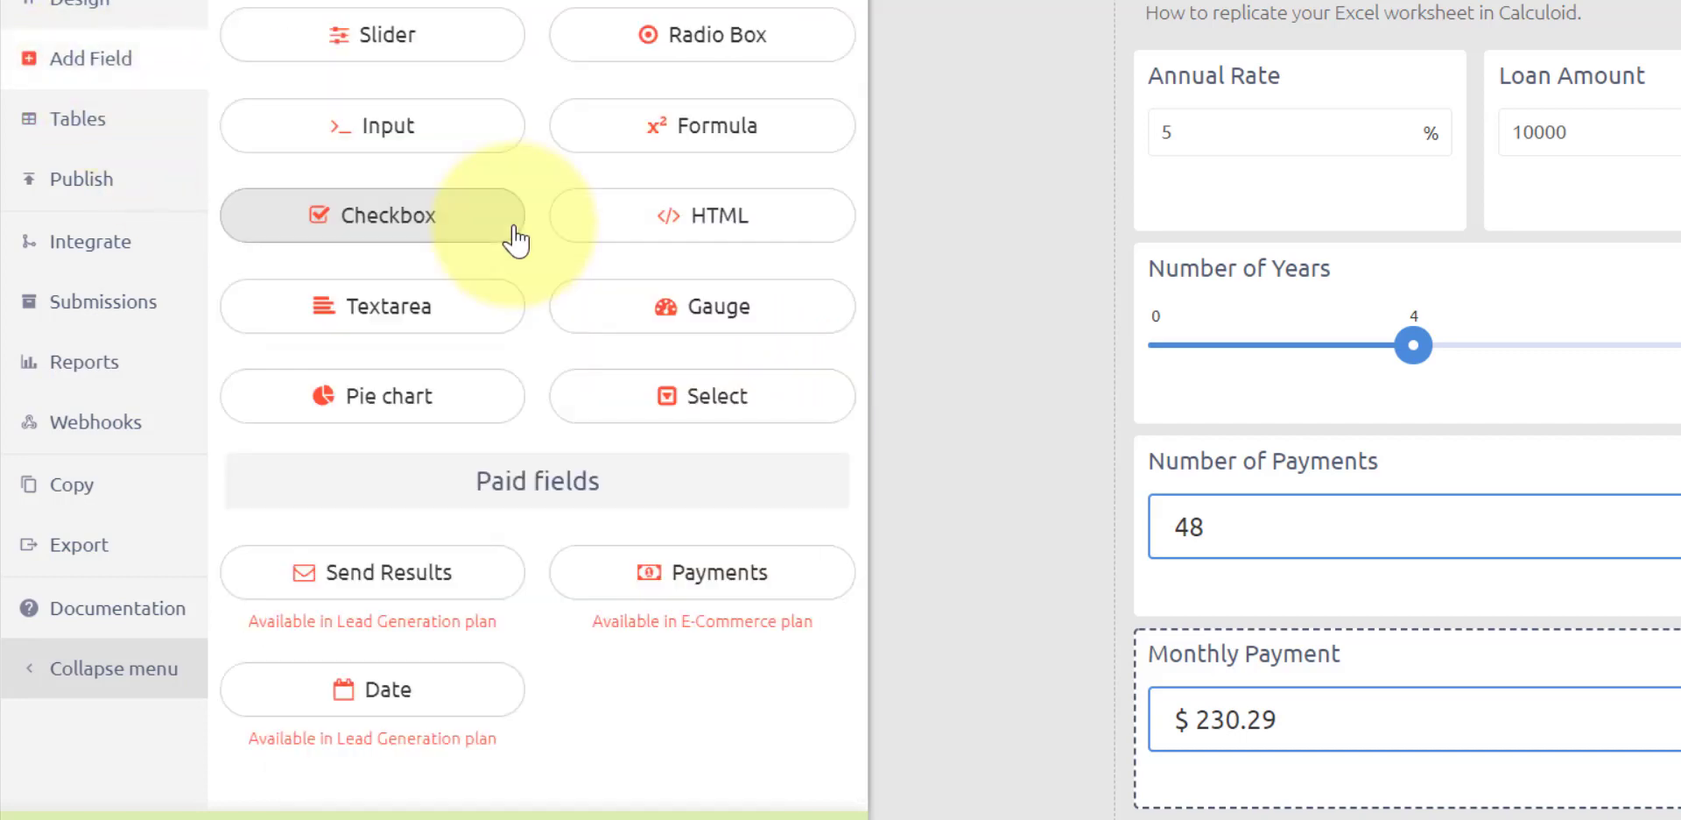
pyautogui.click(799, 136)
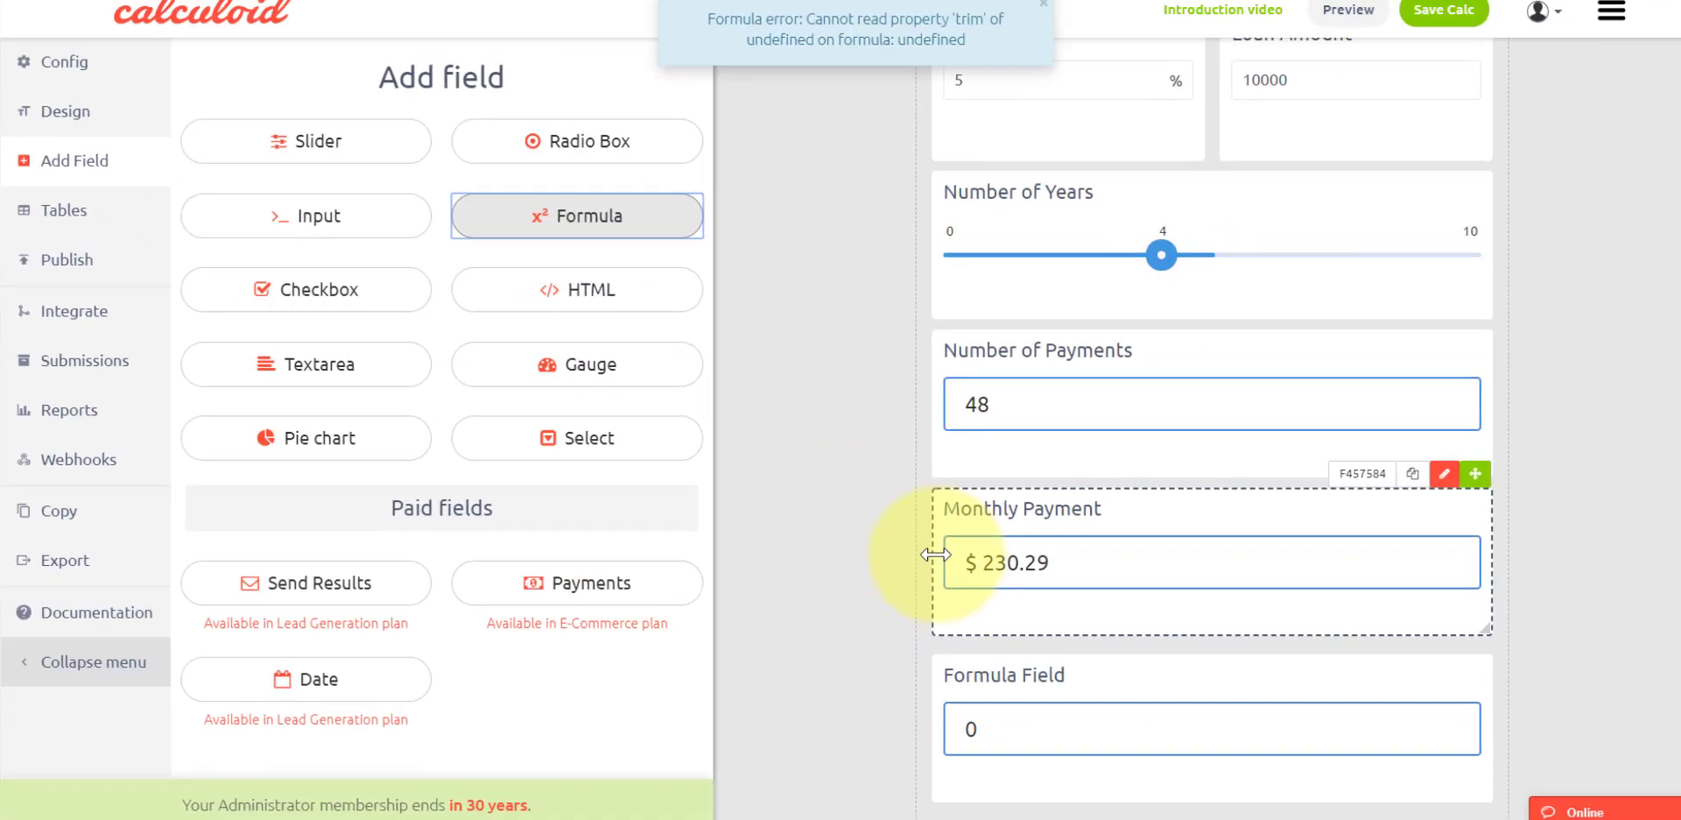
pyautogui.click(1406, 477)
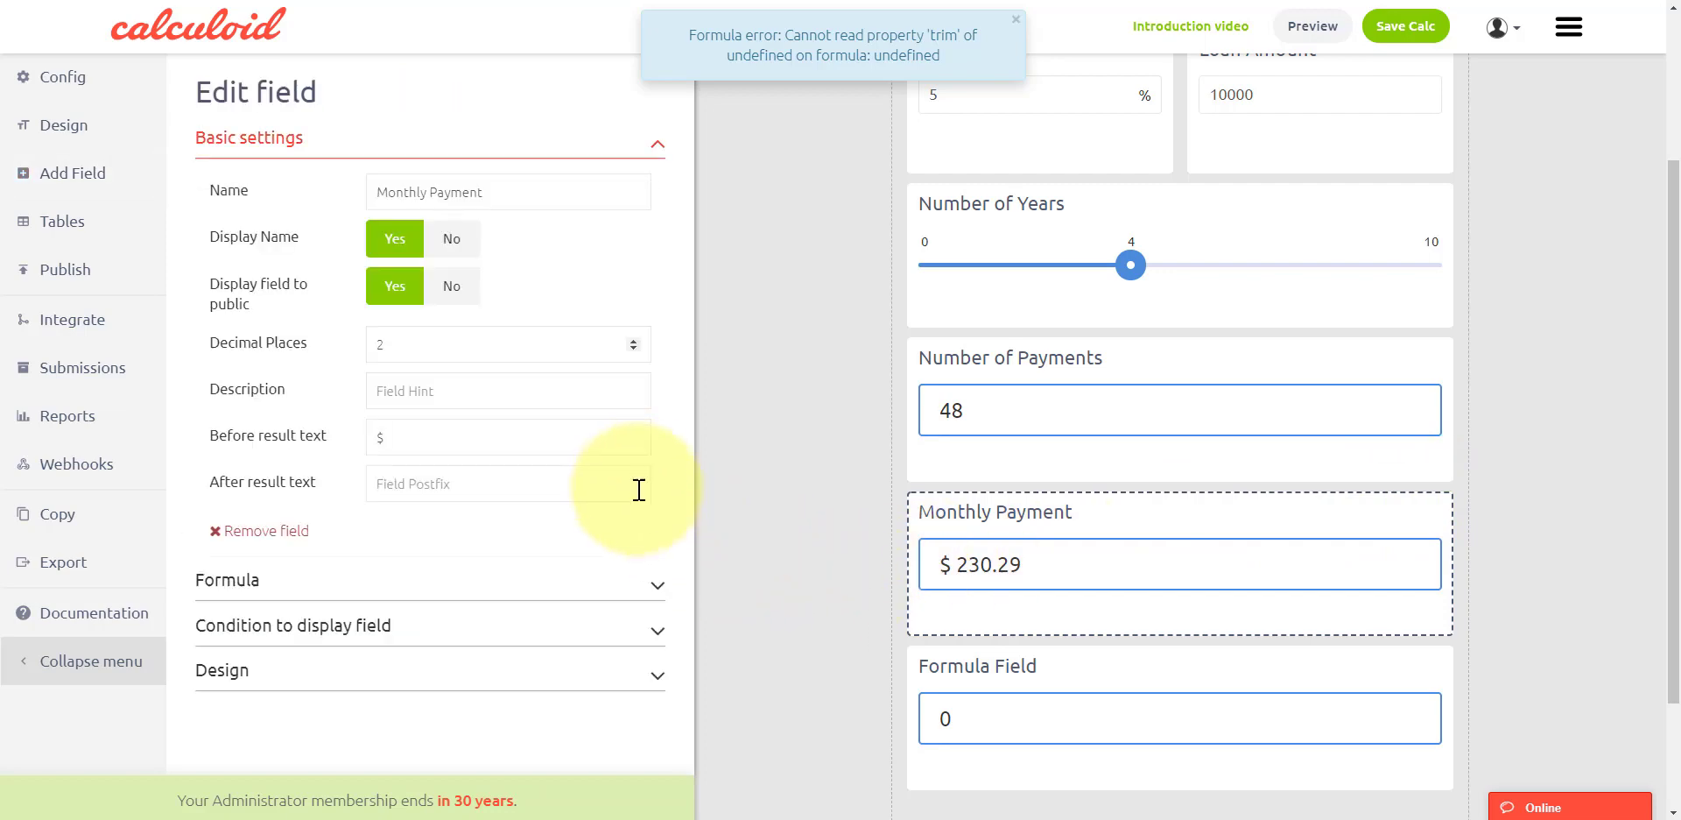
pyautogui.click(624, 578)
pyautogui.scroll(-5, 619, 526)
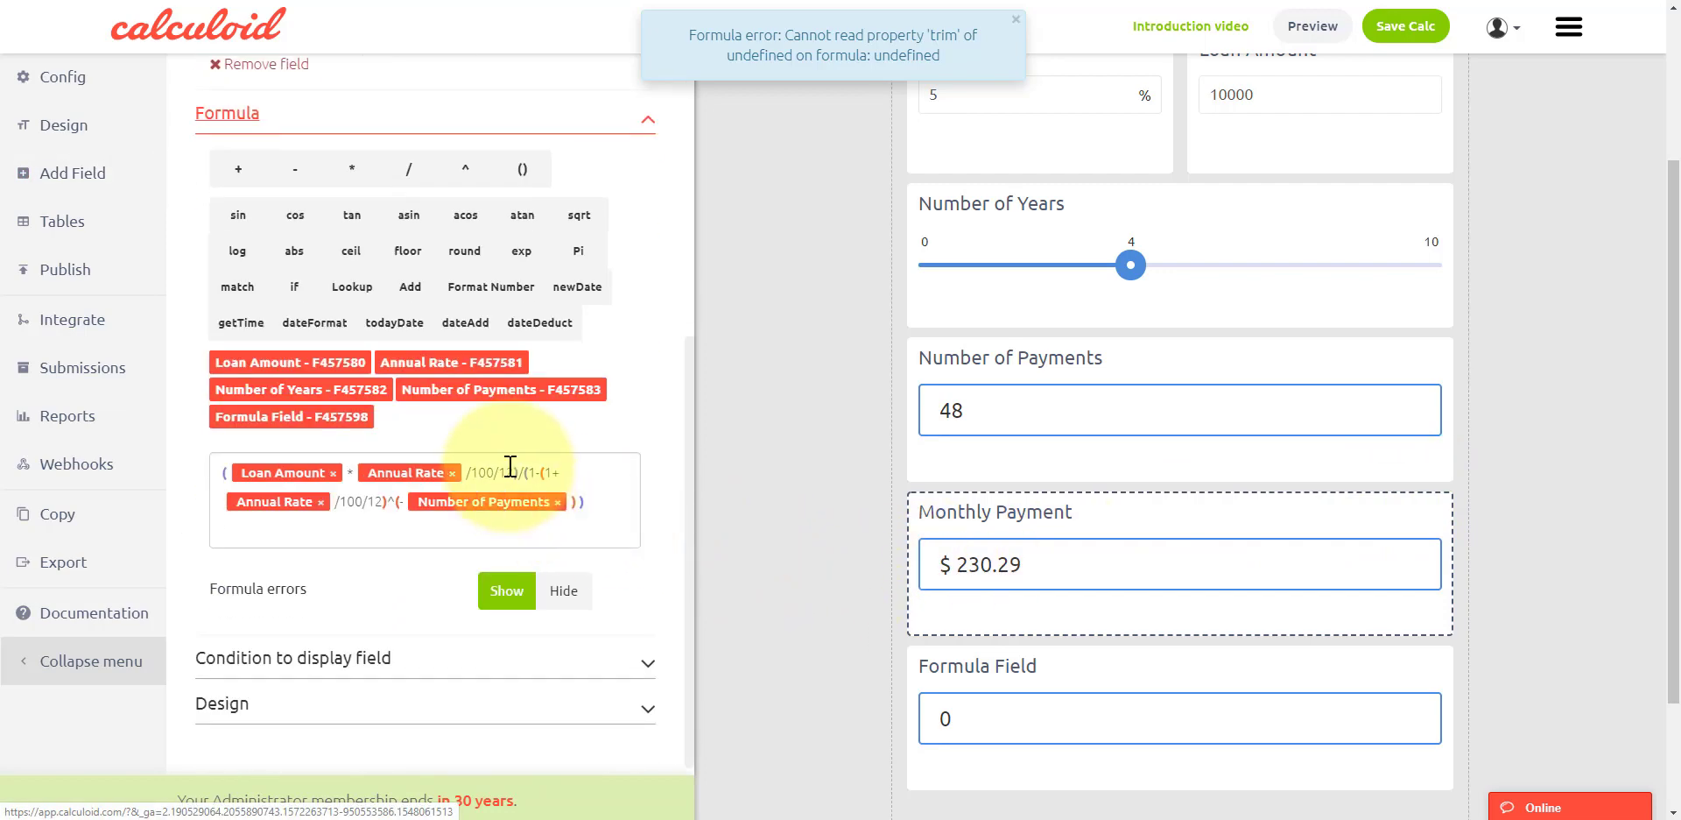
pyautogui.moveTo(517, 472); pyautogui.dragTo(359, 486)
pyautogui.hotkey('ctrl', 'c')
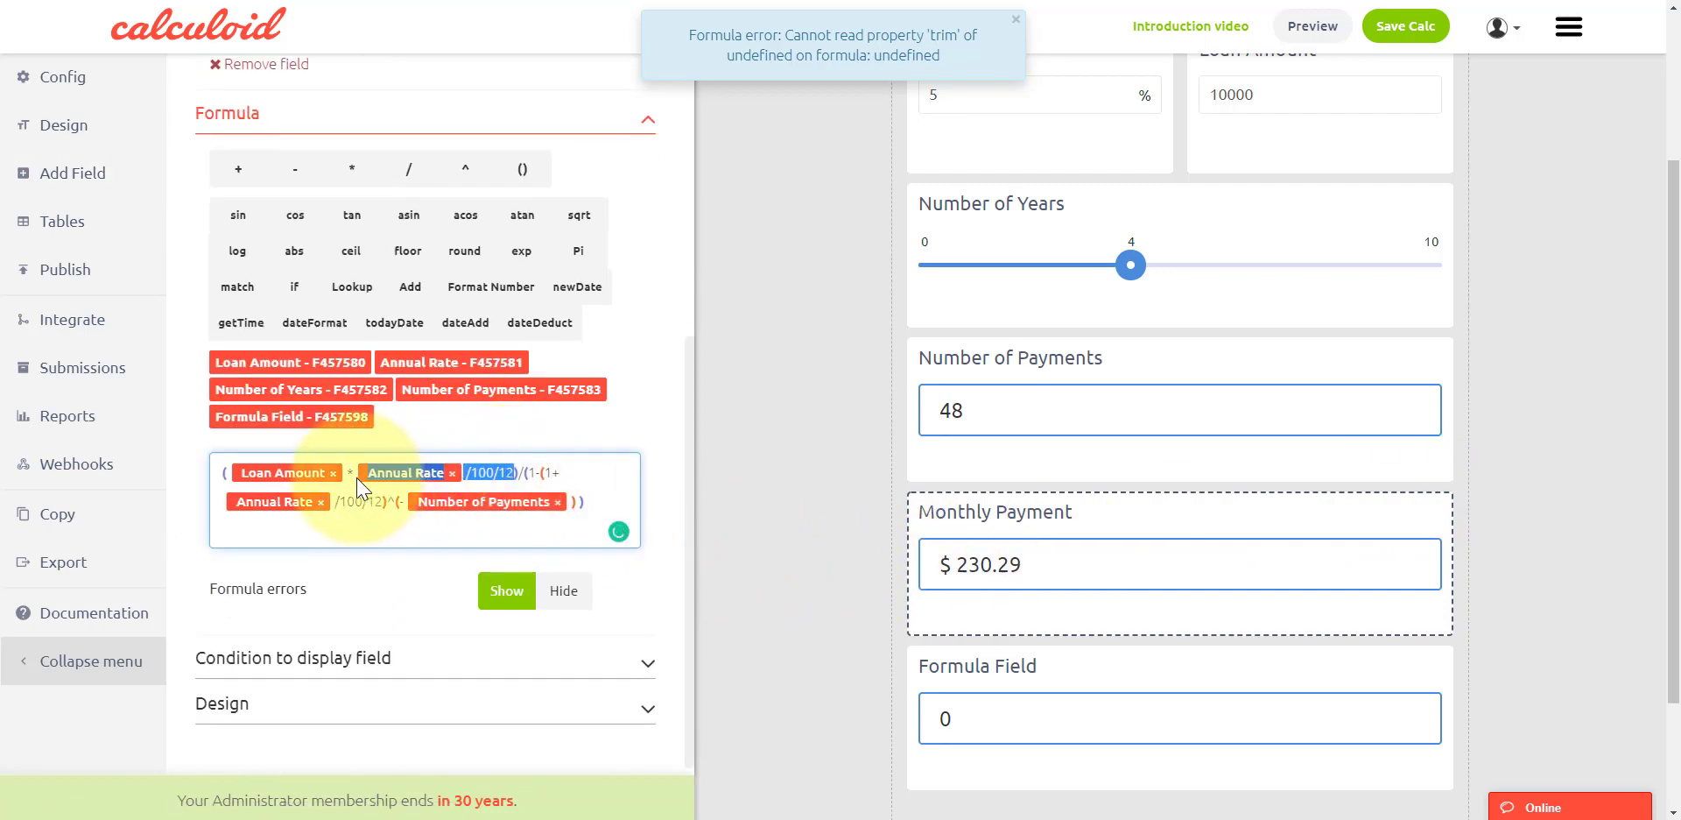
pyautogui.click(1409, 632)
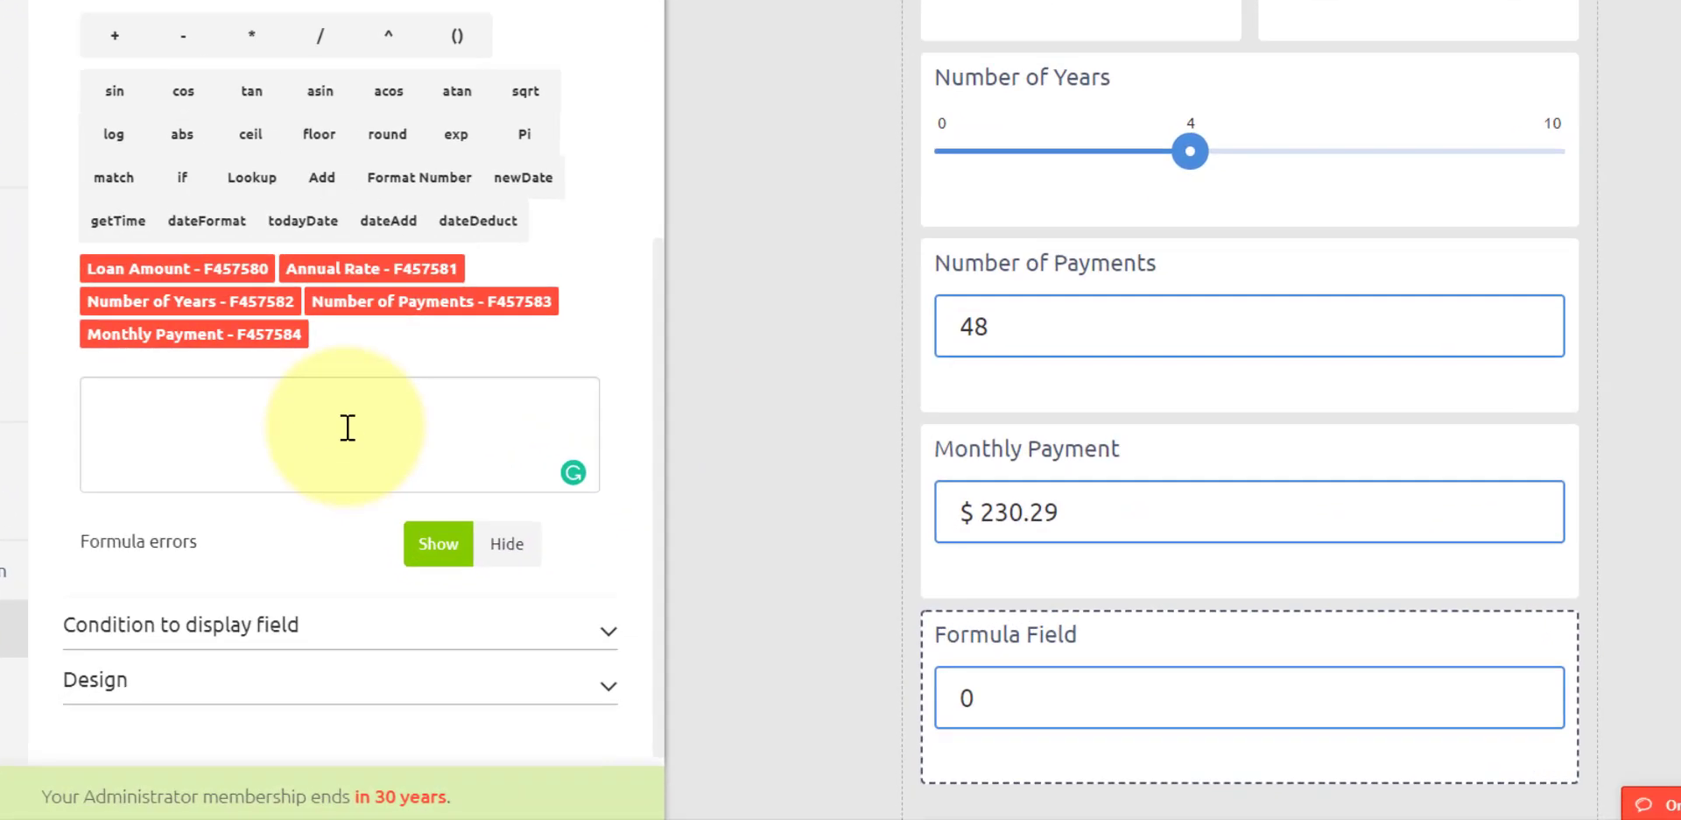
pyautogui.click(347, 427)
pyautogui.hotkey('ctrl', 'v')
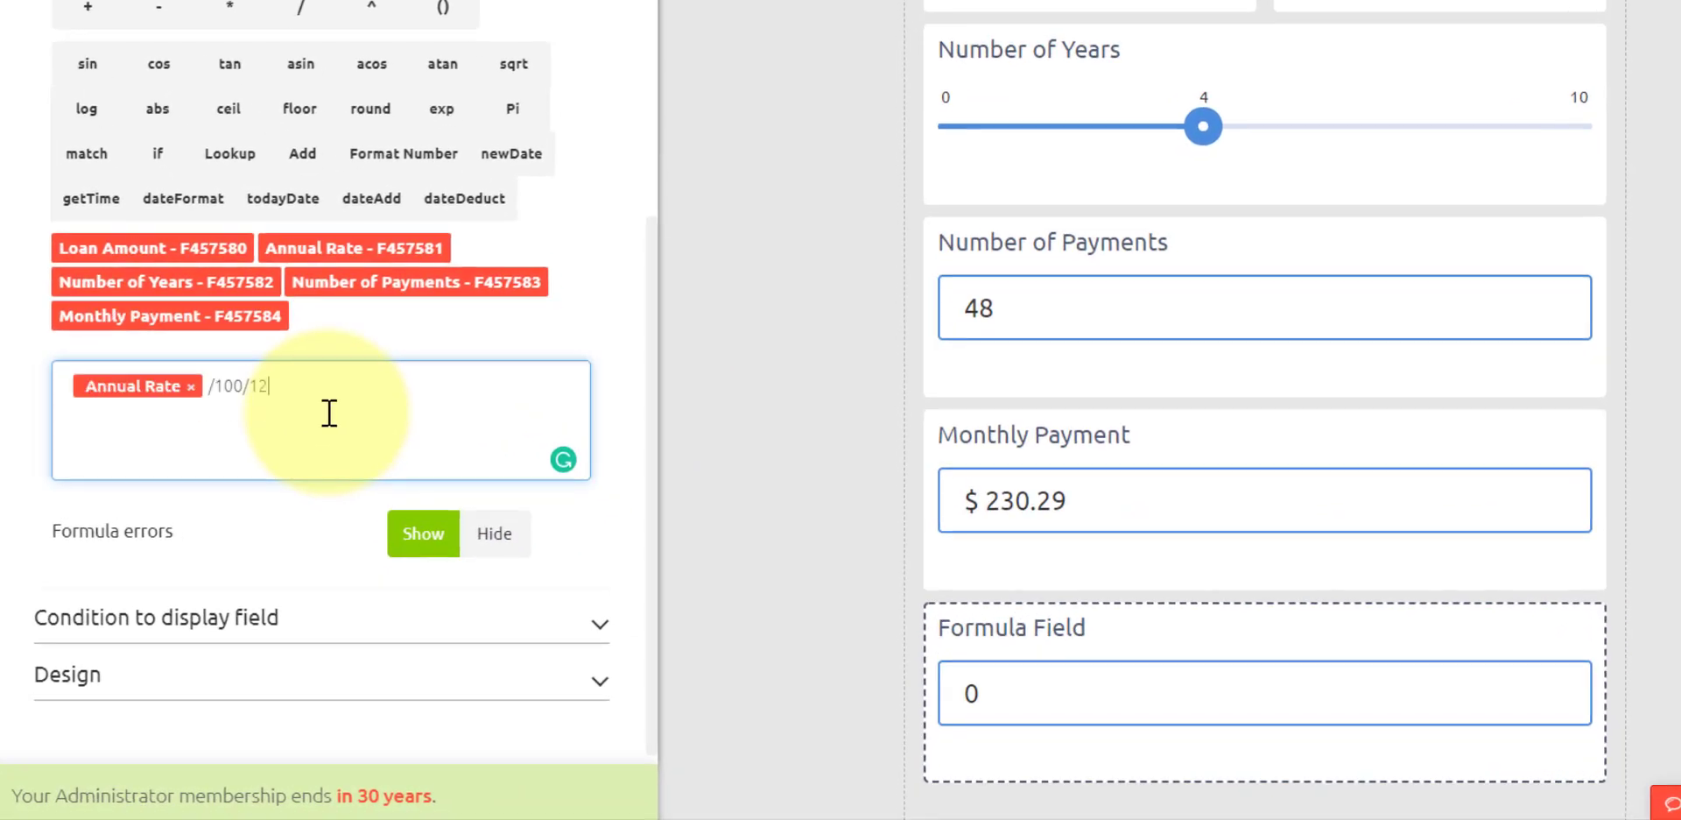
# Step: Name the new formula field "Annual Rate /100/12" and turn off both its name display and its public display
pyautogui.scroll(7, 328, 412)
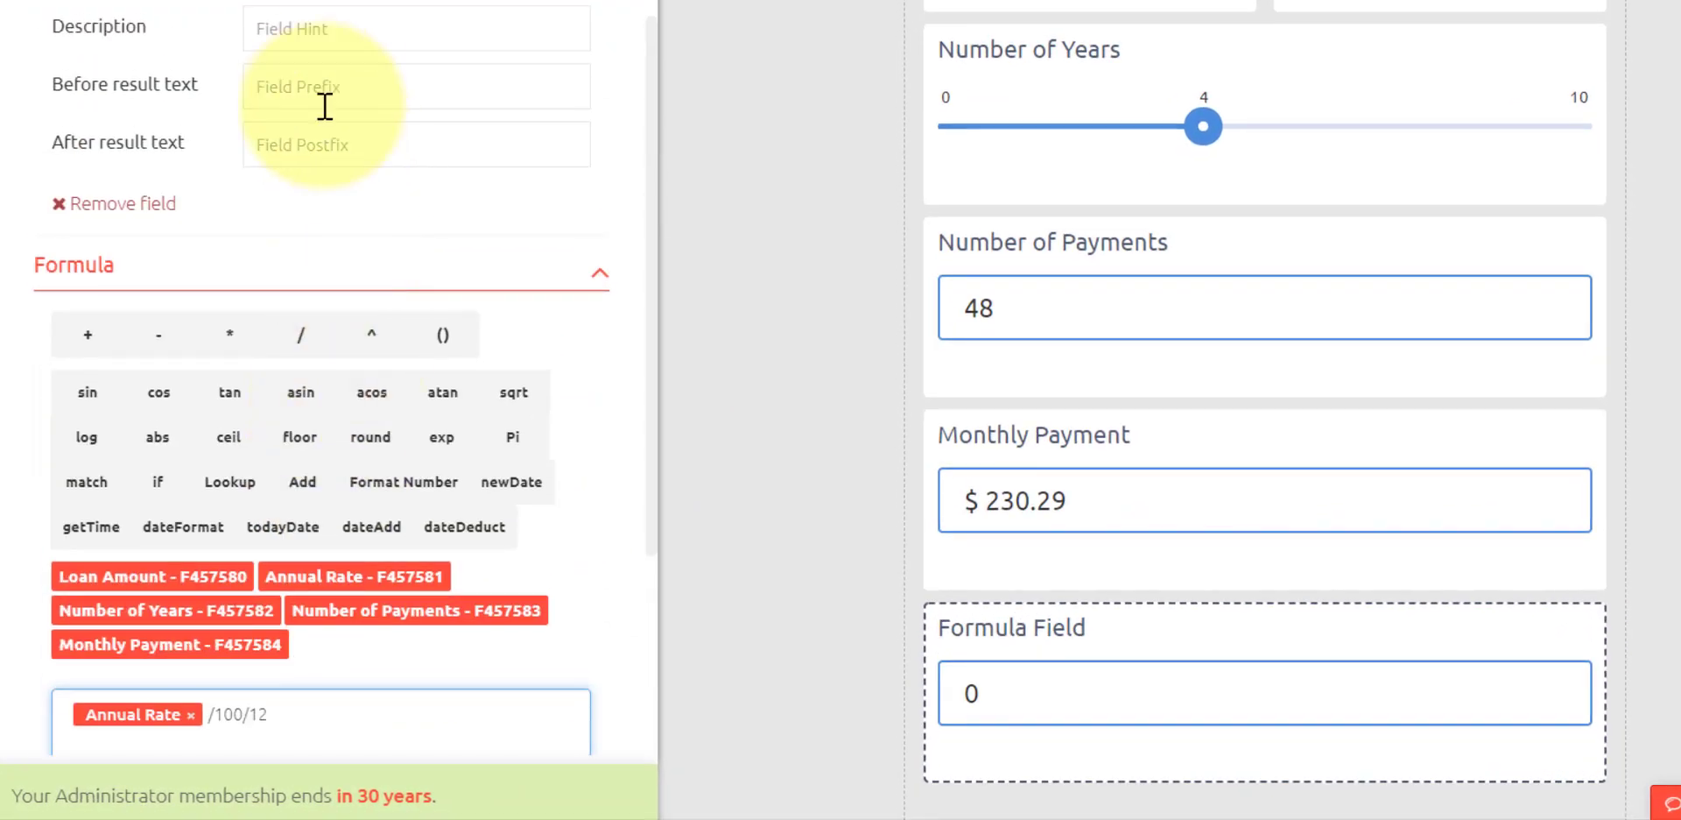
pyautogui.tripleClick(350, 35)
pyautogui.write('Annual Rate /100/12')
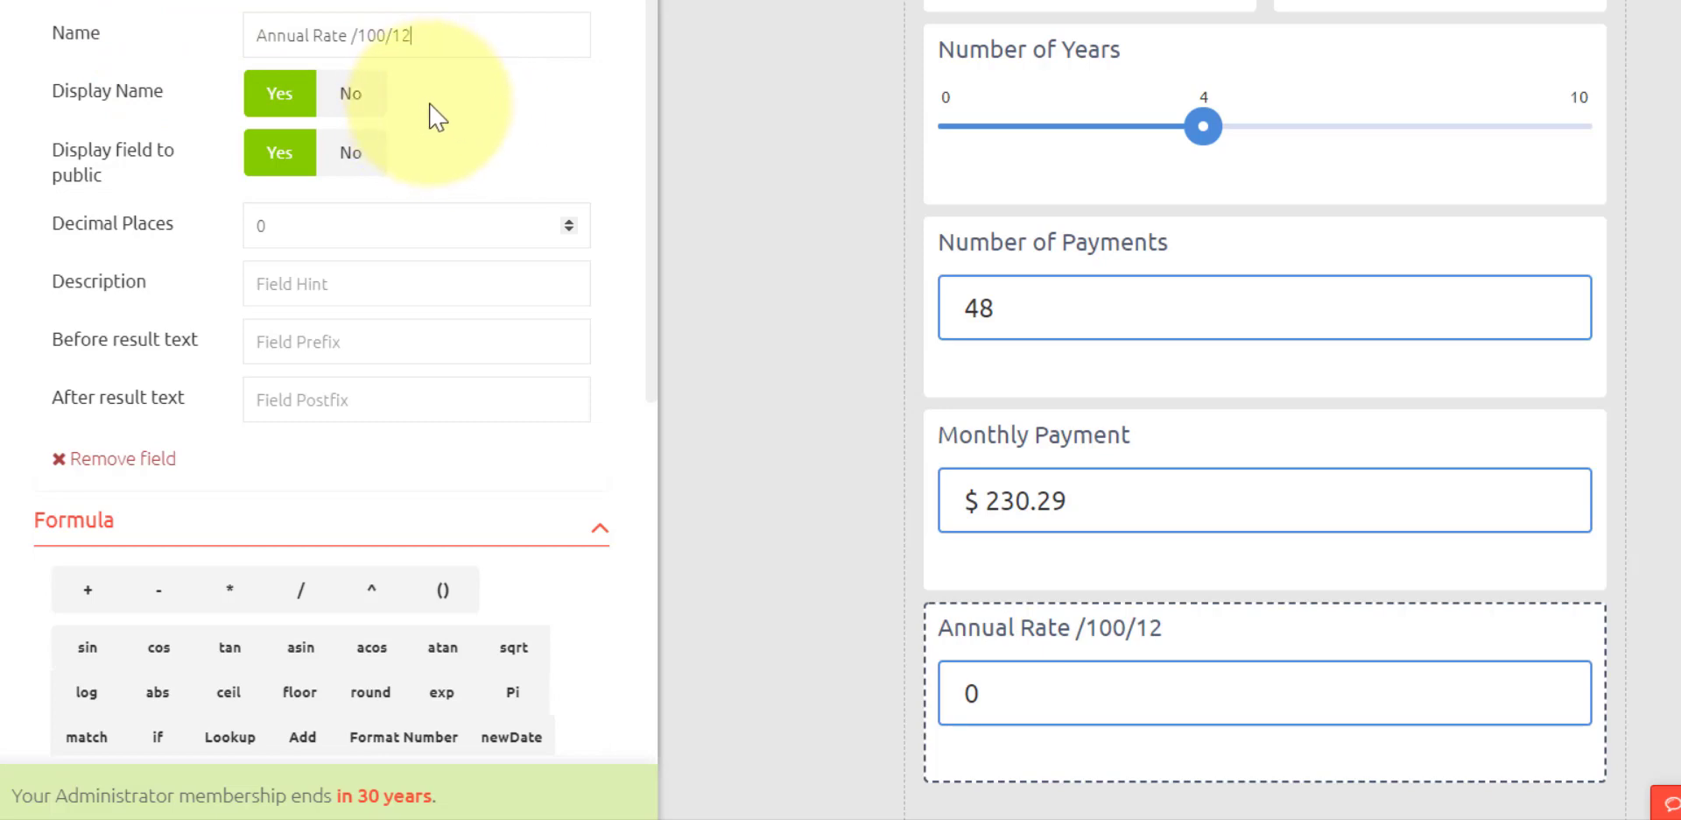
pyautogui.click(364, 94)
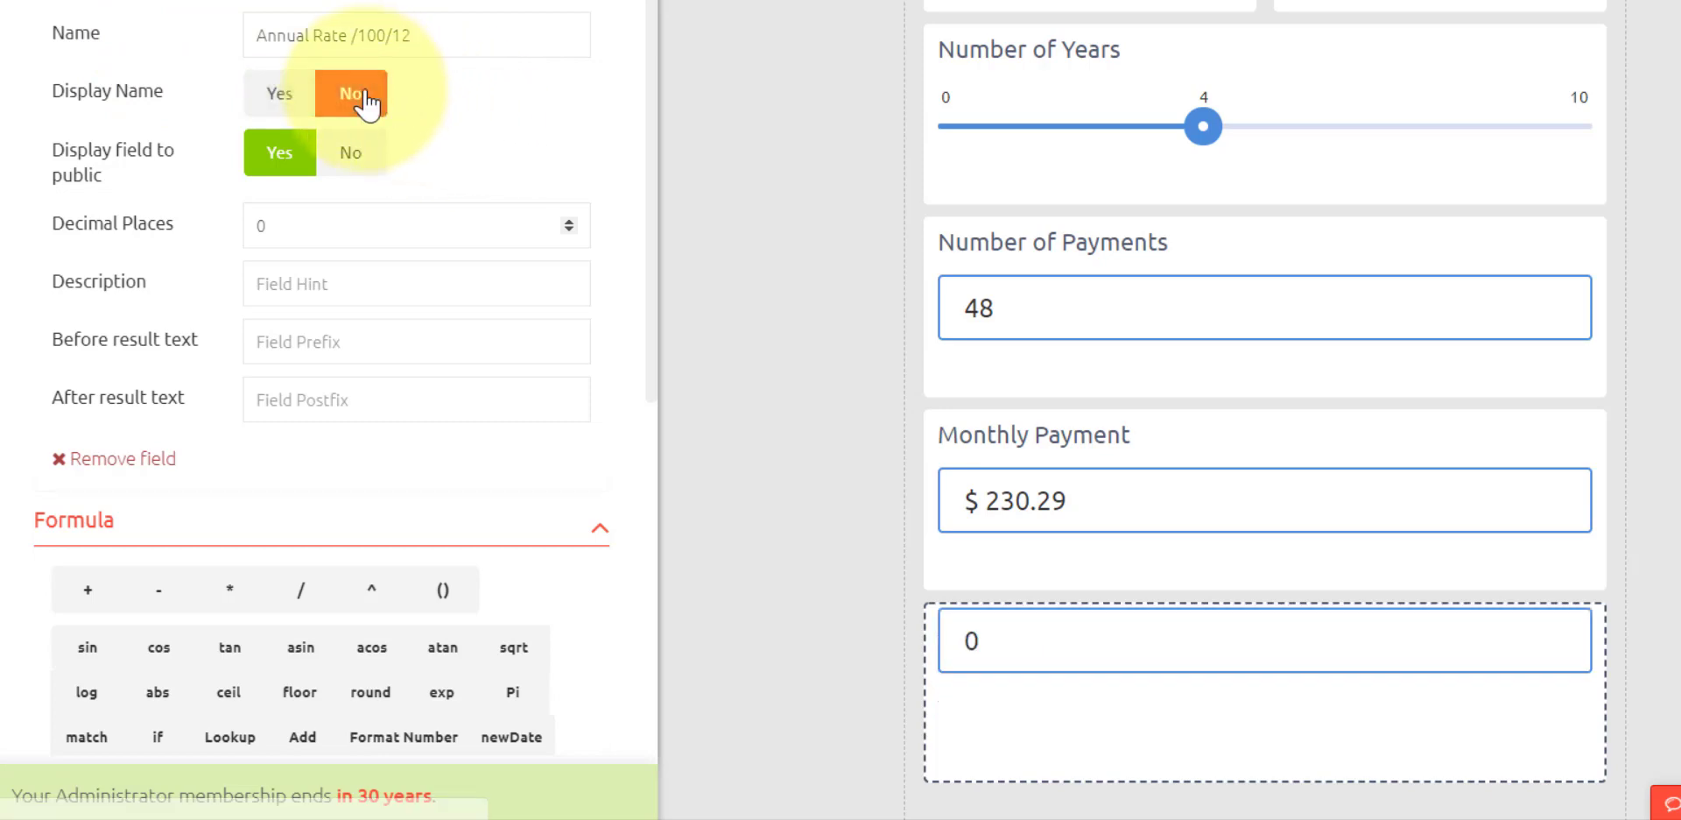
pyautogui.click(373, 157)
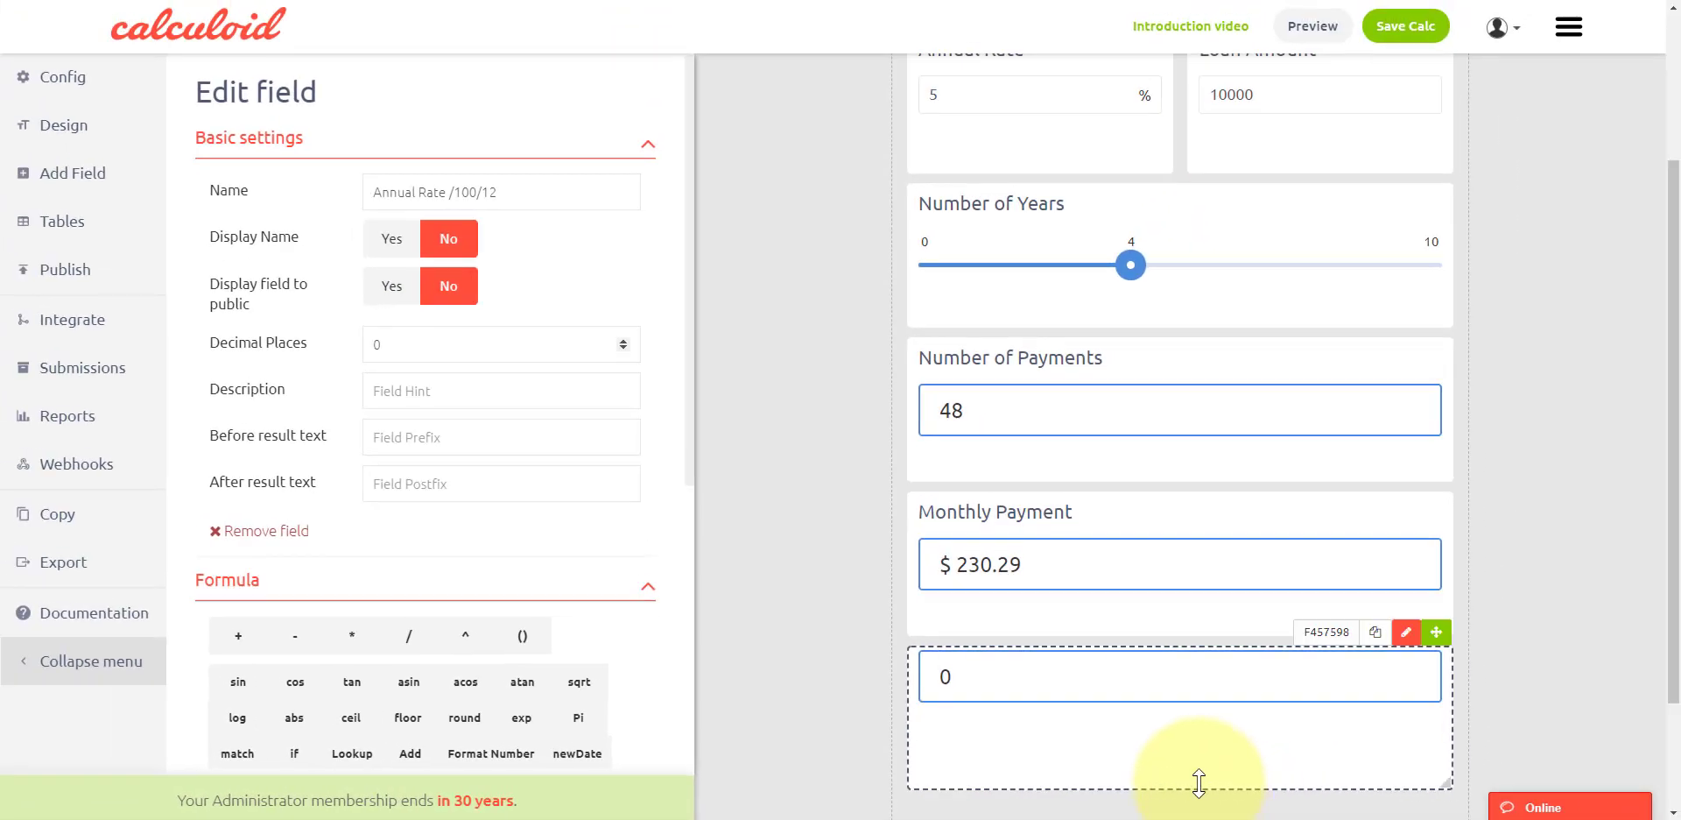
# Step: Shrink the height of the new Annual Rate /100/12 field and set its decimal places to 6
pyautogui.moveTo(1199, 782); pyautogui.dragTo(1190, 645)
pyautogui.scroll(-5, 567, 506)
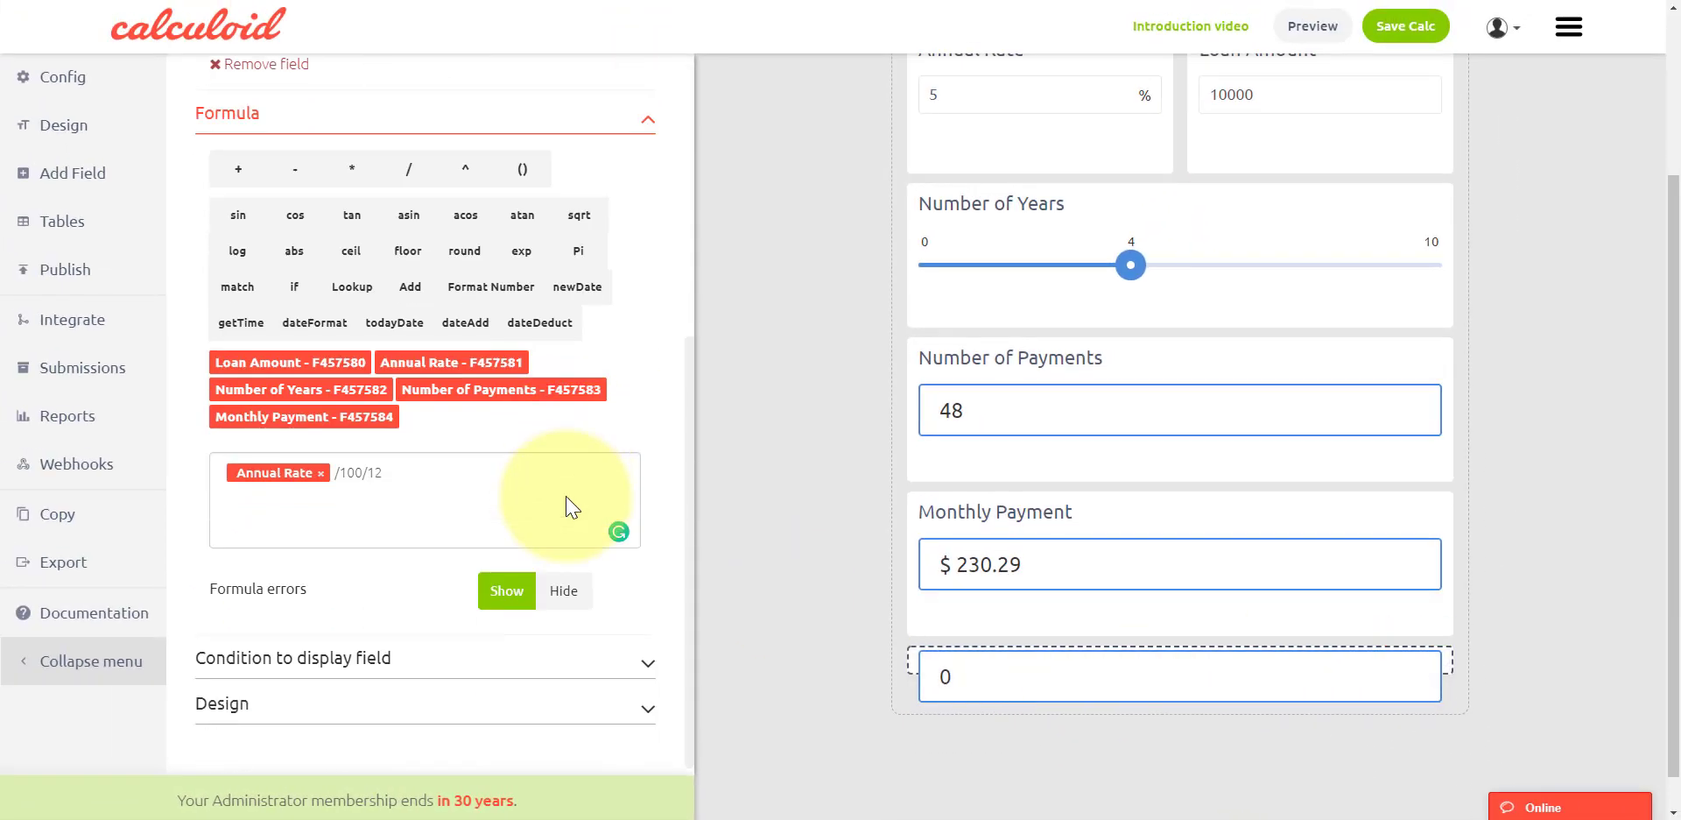
pyautogui.scroll(5, 587, 477)
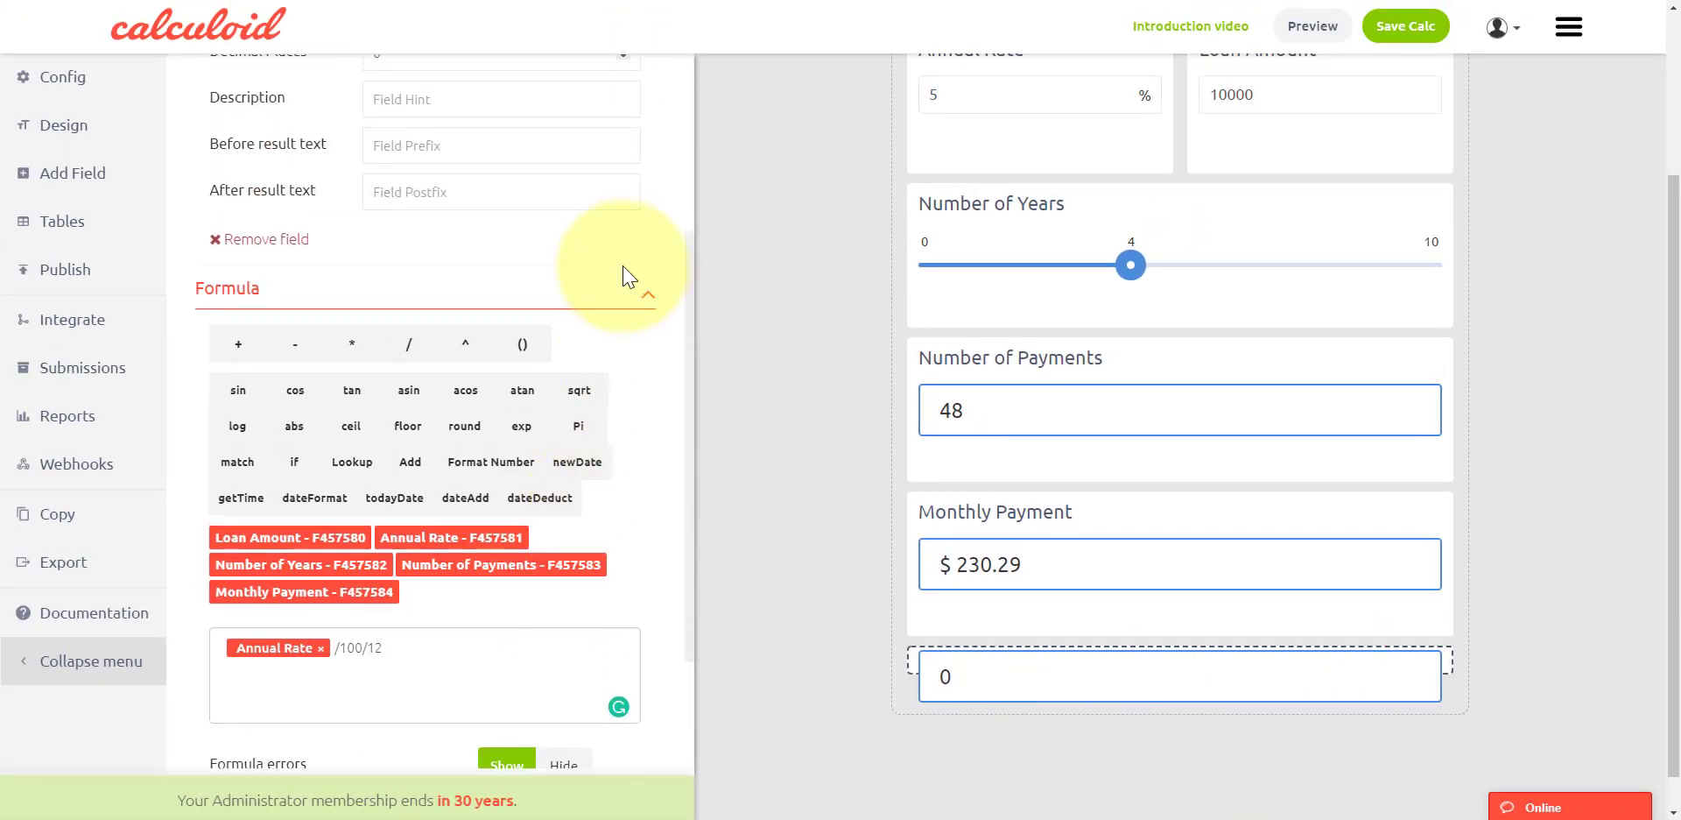
pyautogui.click(623, 224)
pyautogui.click(623, 225)
pyautogui.click(622, 224)
pyautogui.click(622, 225)
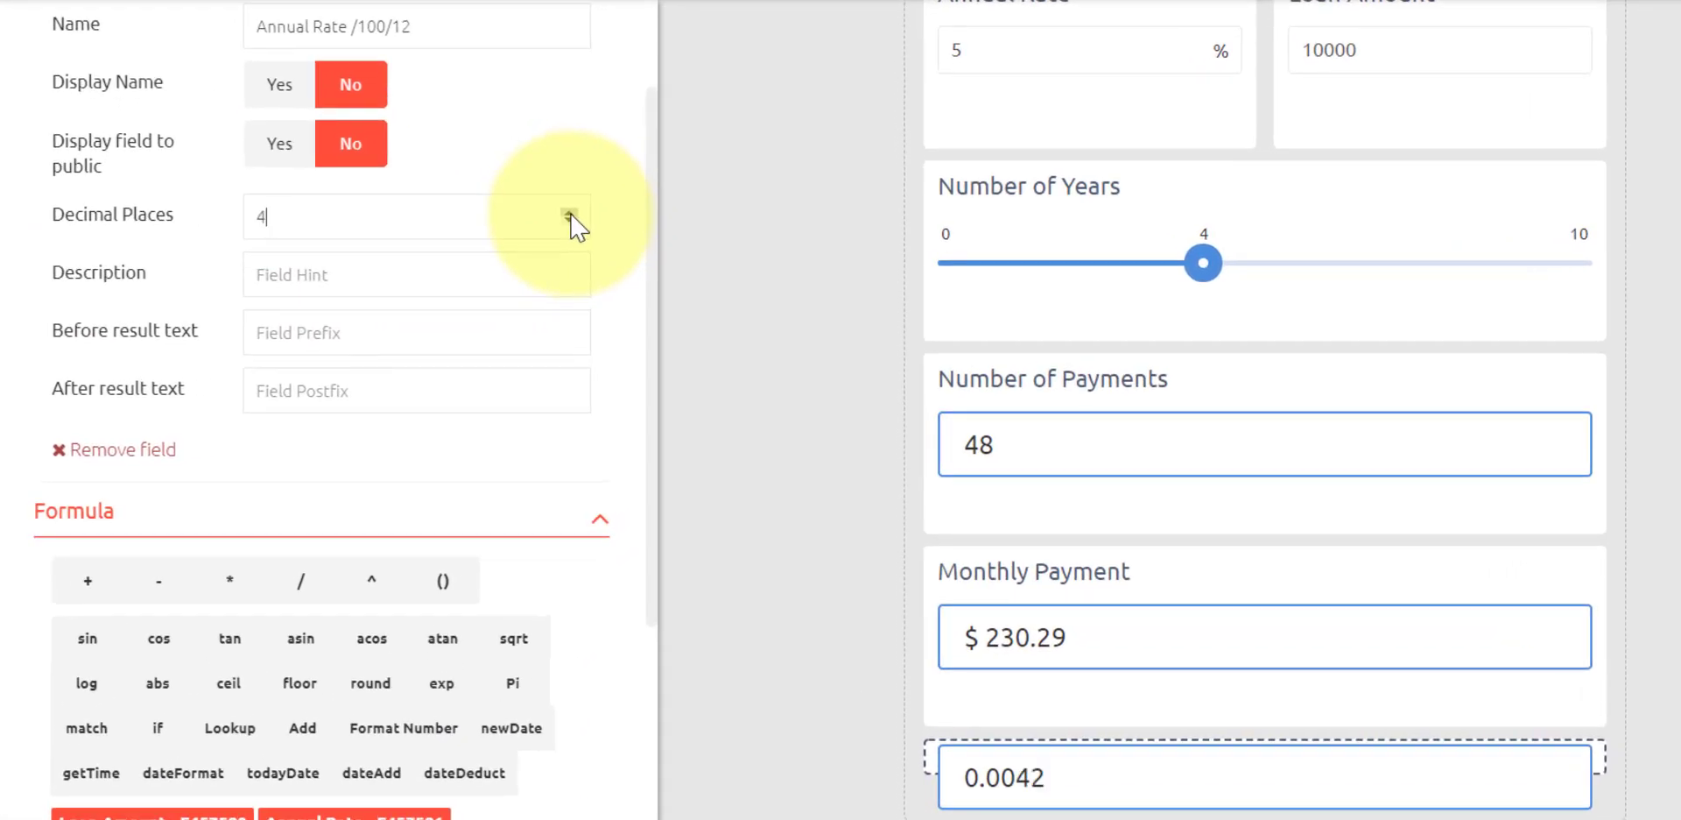
pyautogui.click(569, 215)
pyautogui.click(1043, 769)
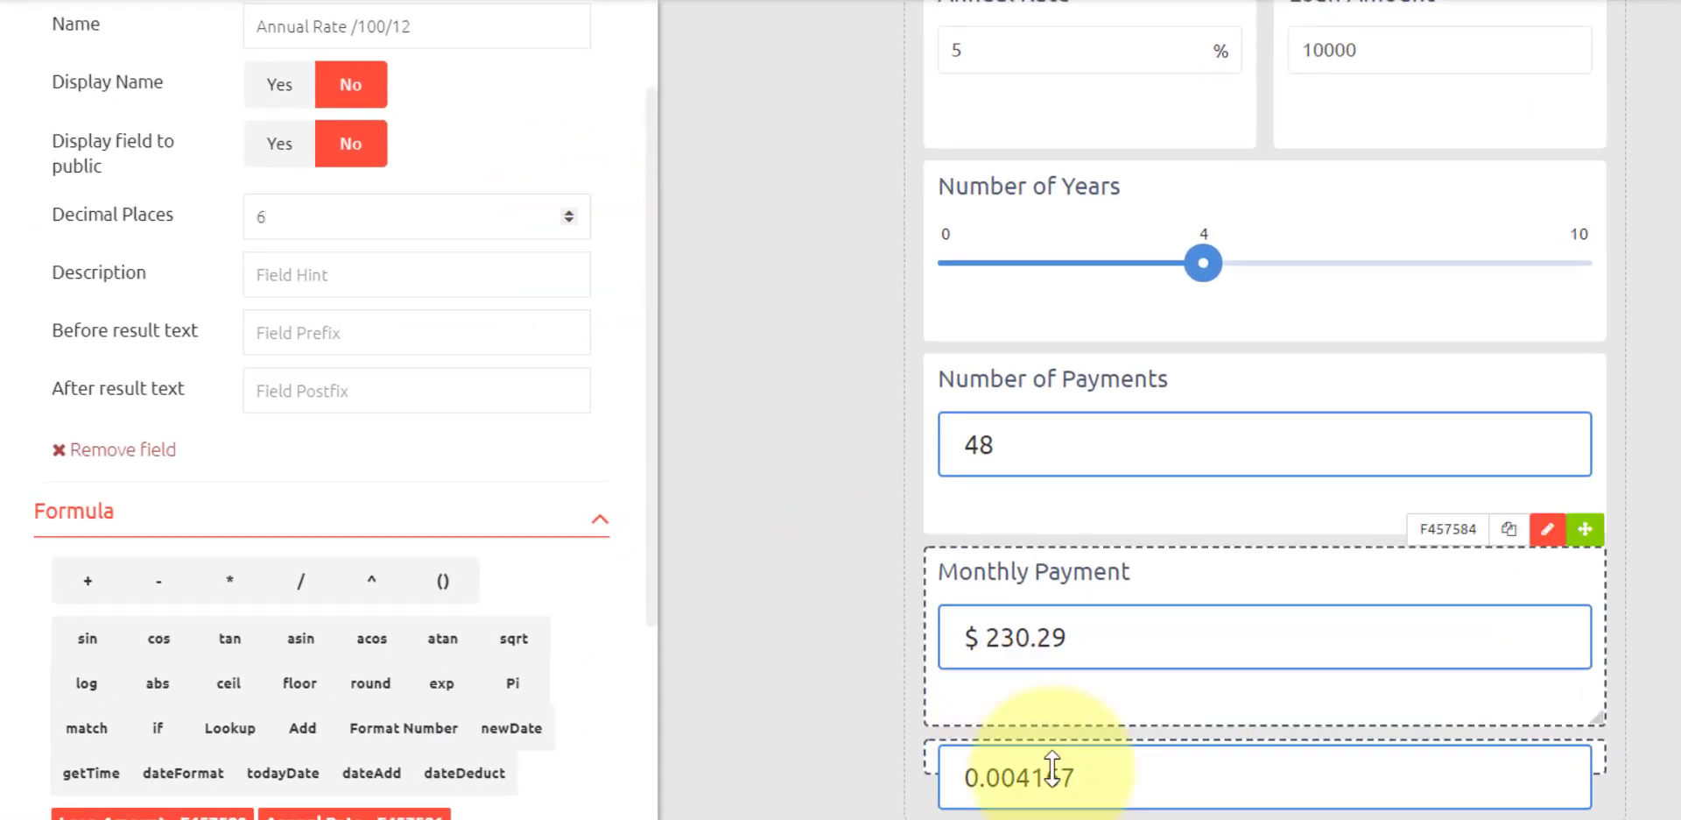
pyautogui.click(1050, 762)
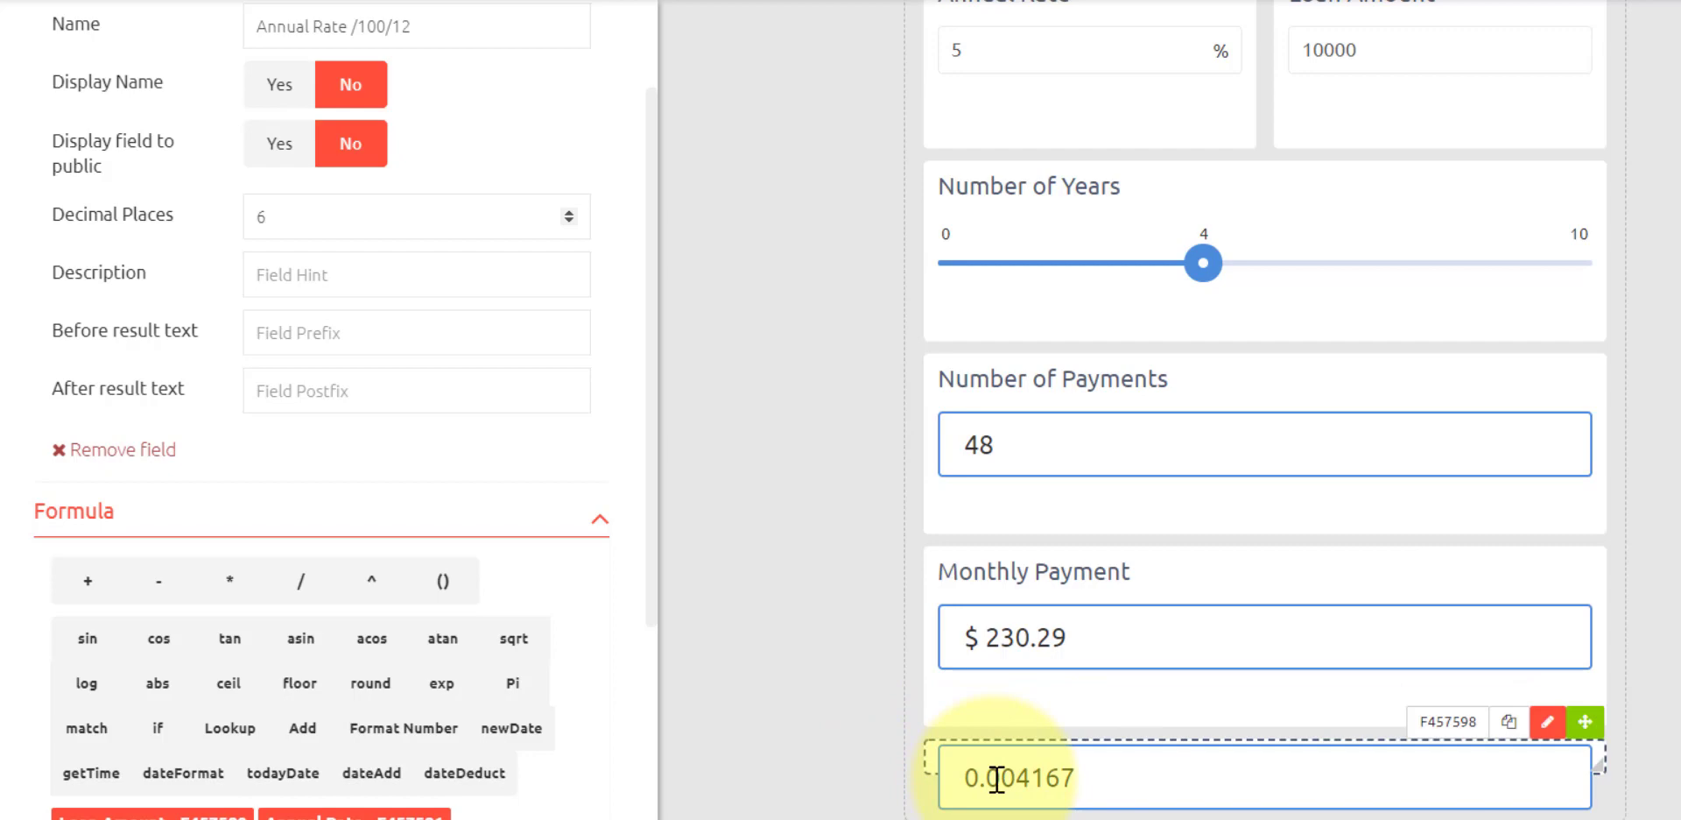
# Step: Examine the Annual Rate input's value and percent sign against the division by 100 in the new field's formula
pyautogui.scroll(-5, 548, 696)
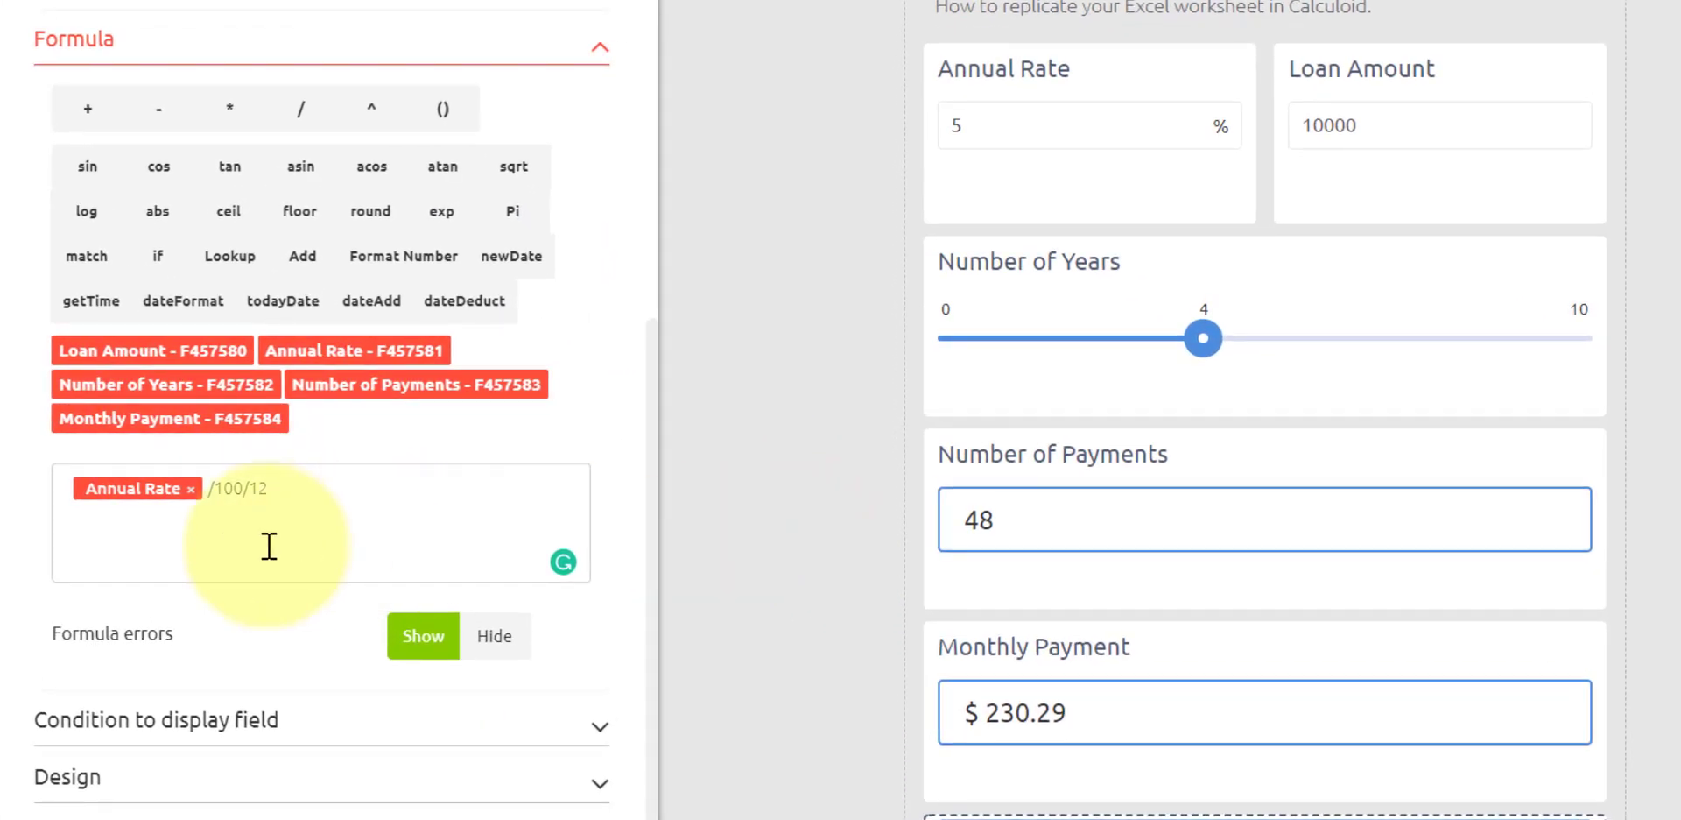
pyautogui.moveTo(1175, 176)
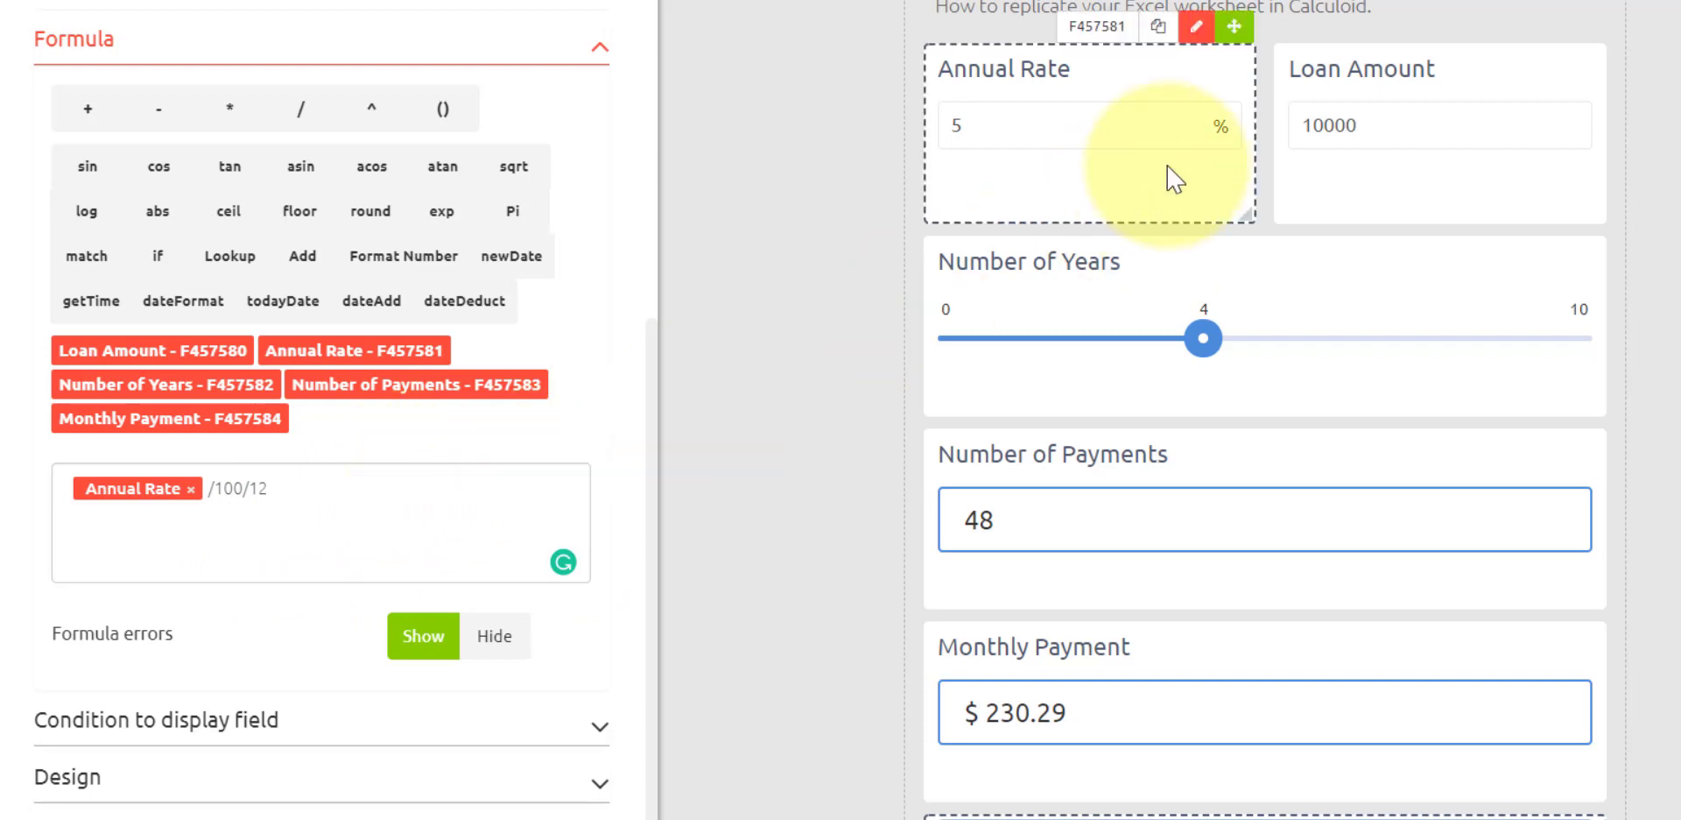
pyautogui.moveTo(1232, 125); pyautogui.dragTo(1217, 130)
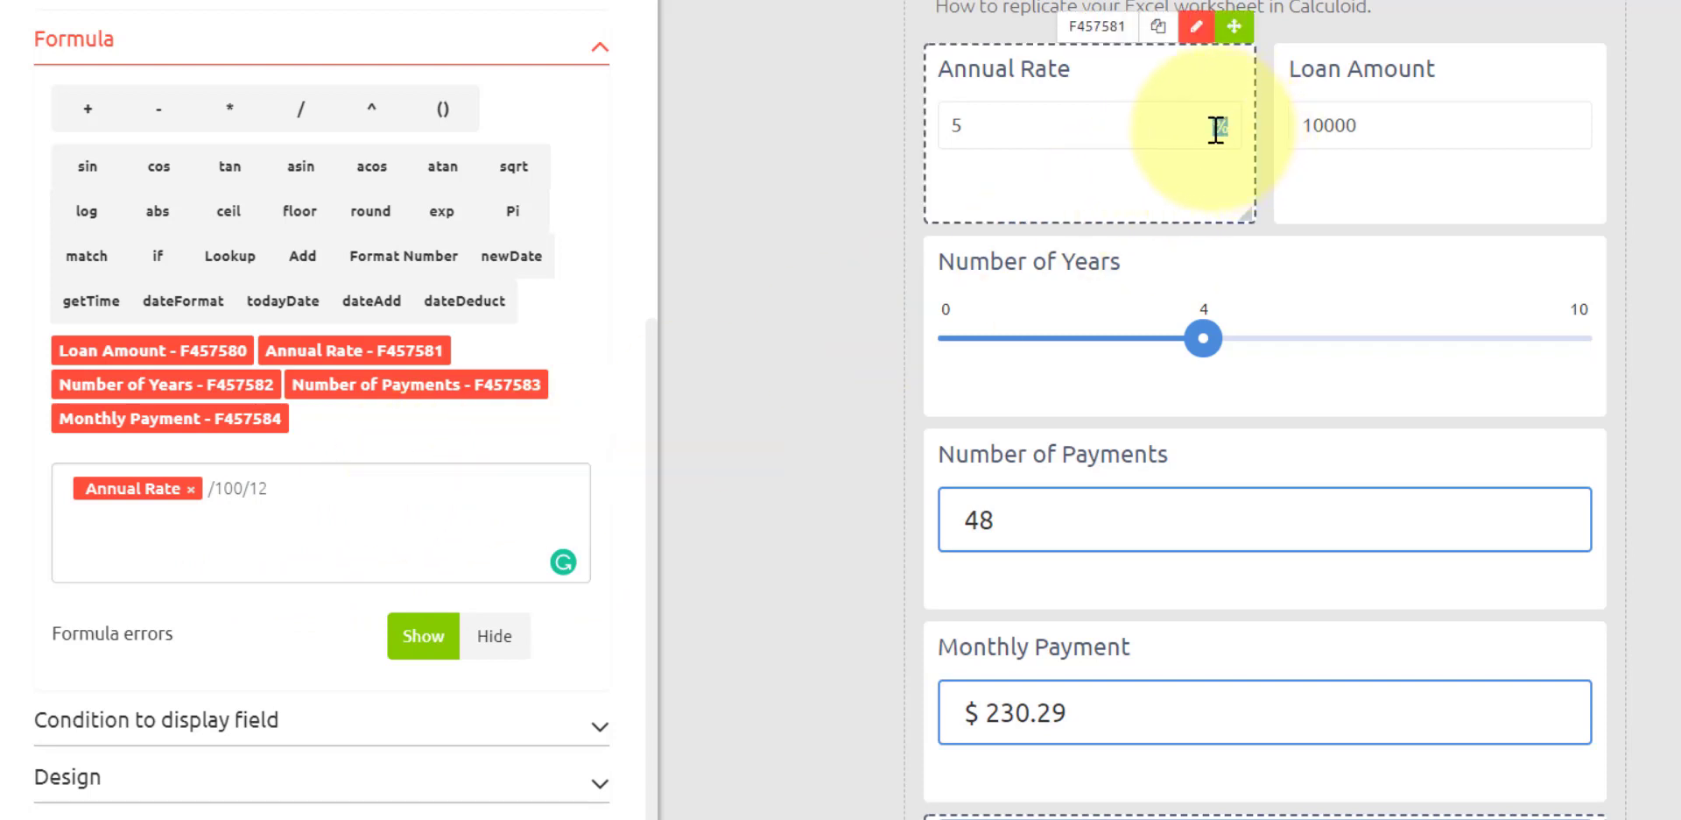
pyautogui.click(1216, 129)
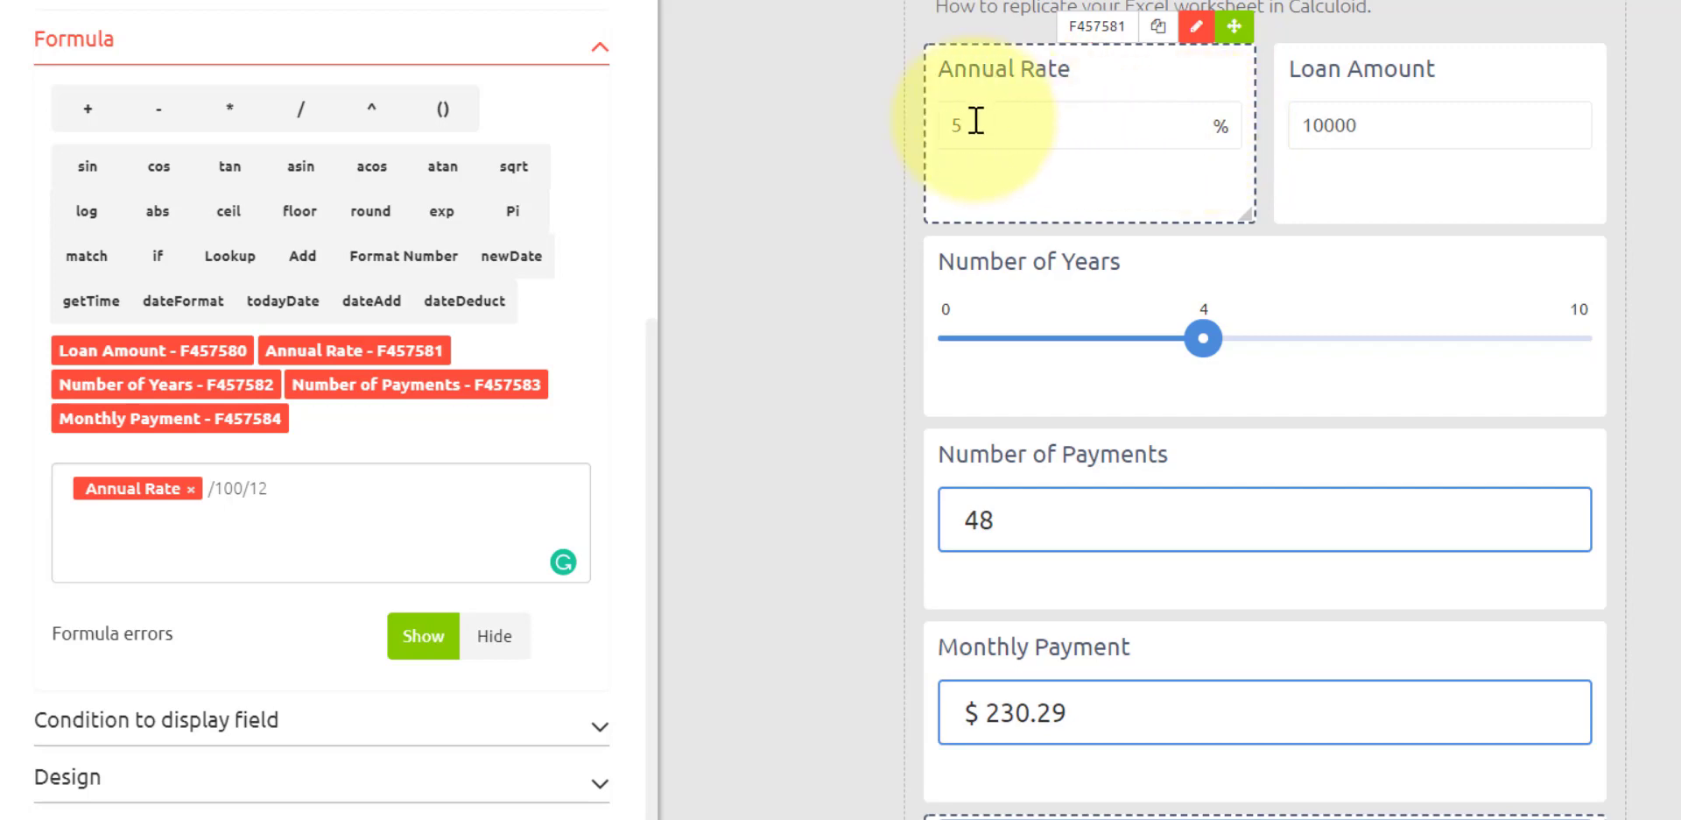
pyautogui.moveTo(975, 124); pyautogui.dragTo(949, 123)
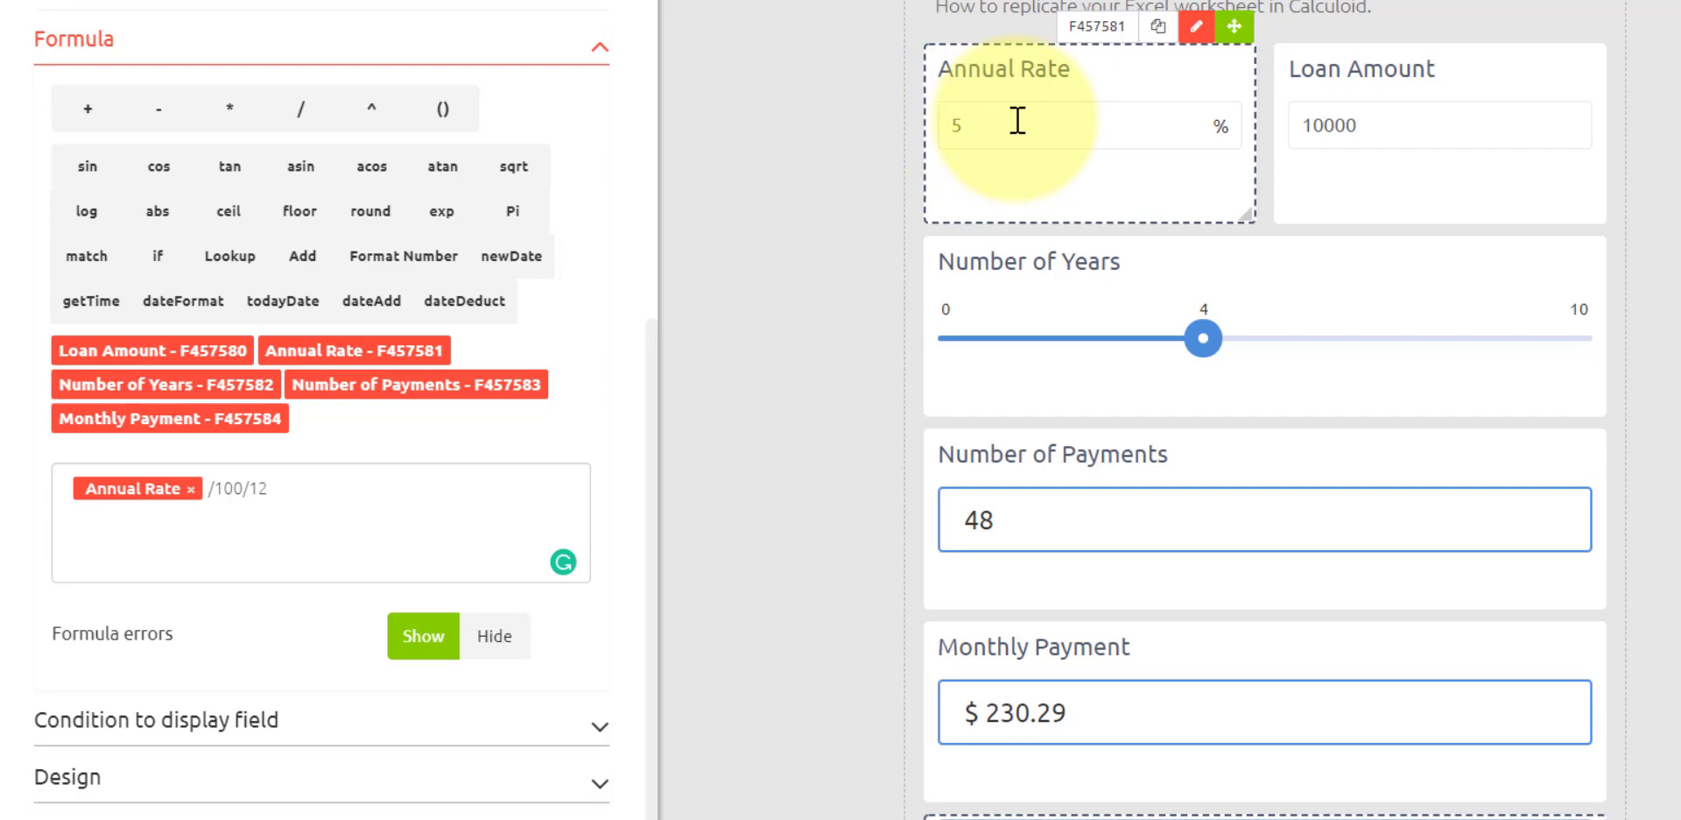
pyautogui.doubleClick(956, 130)
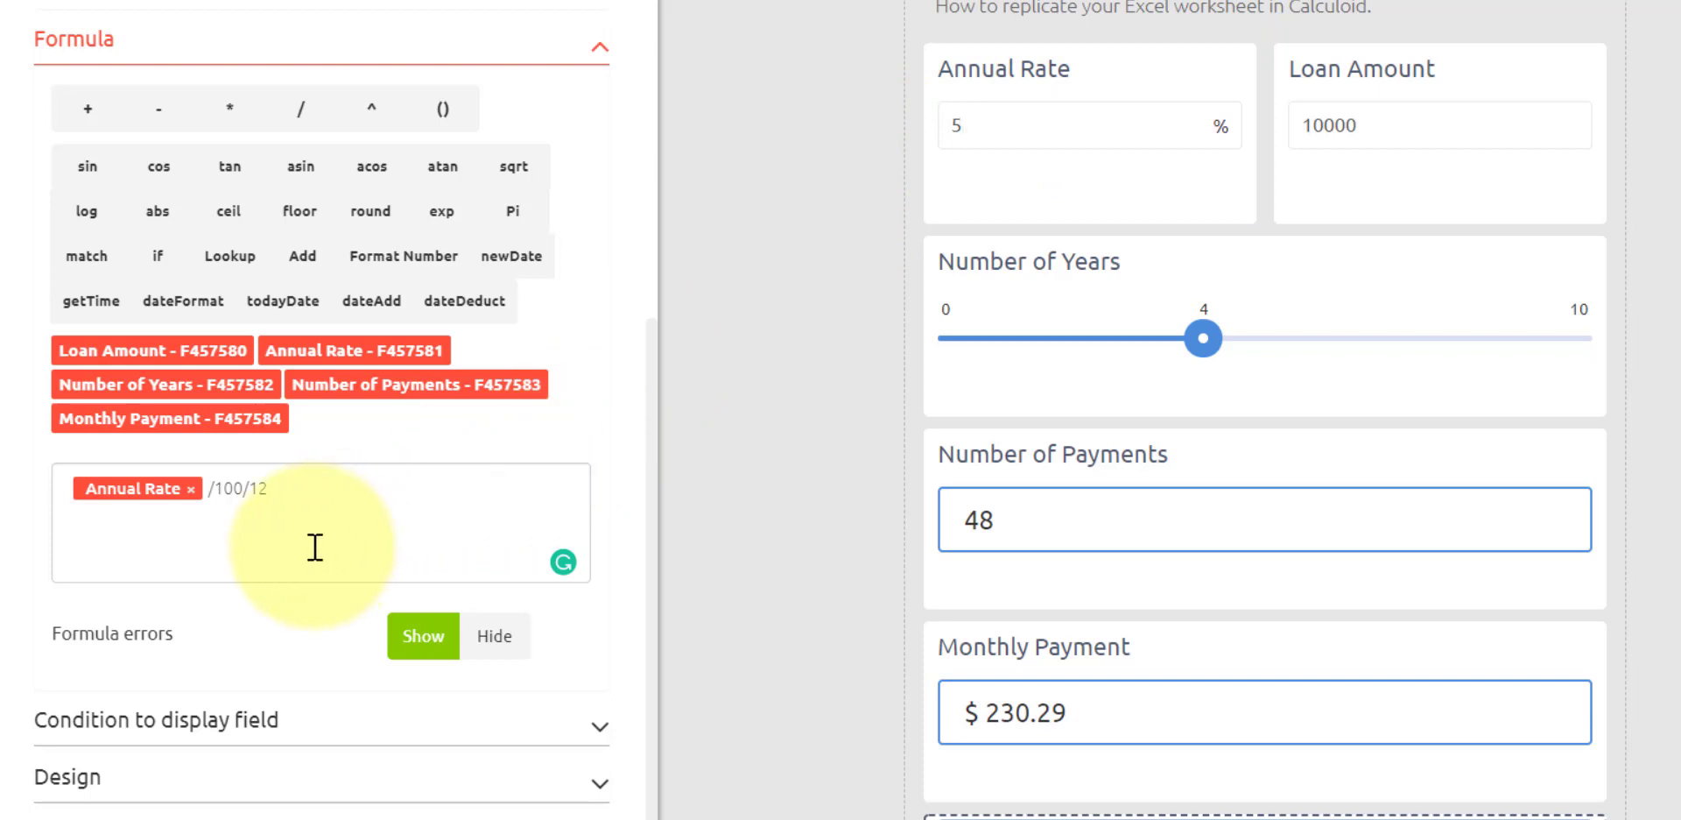
pyautogui.click(235, 488)
pyautogui.moveTo(236, 489); pyautogui.dragTo(214, 495)
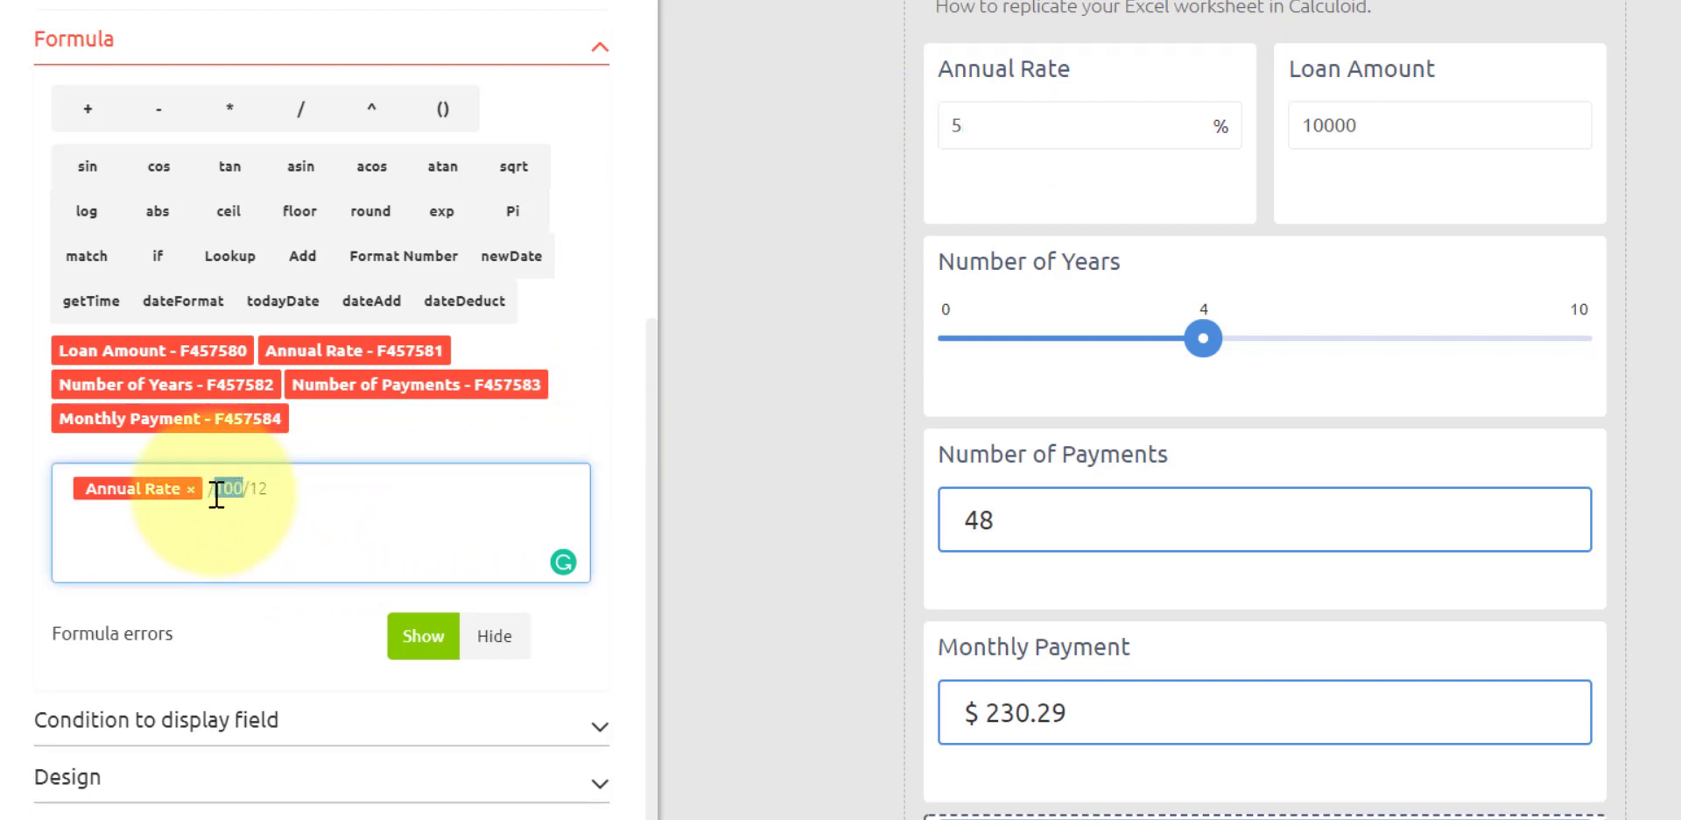
pyautogui.click(225, 513)
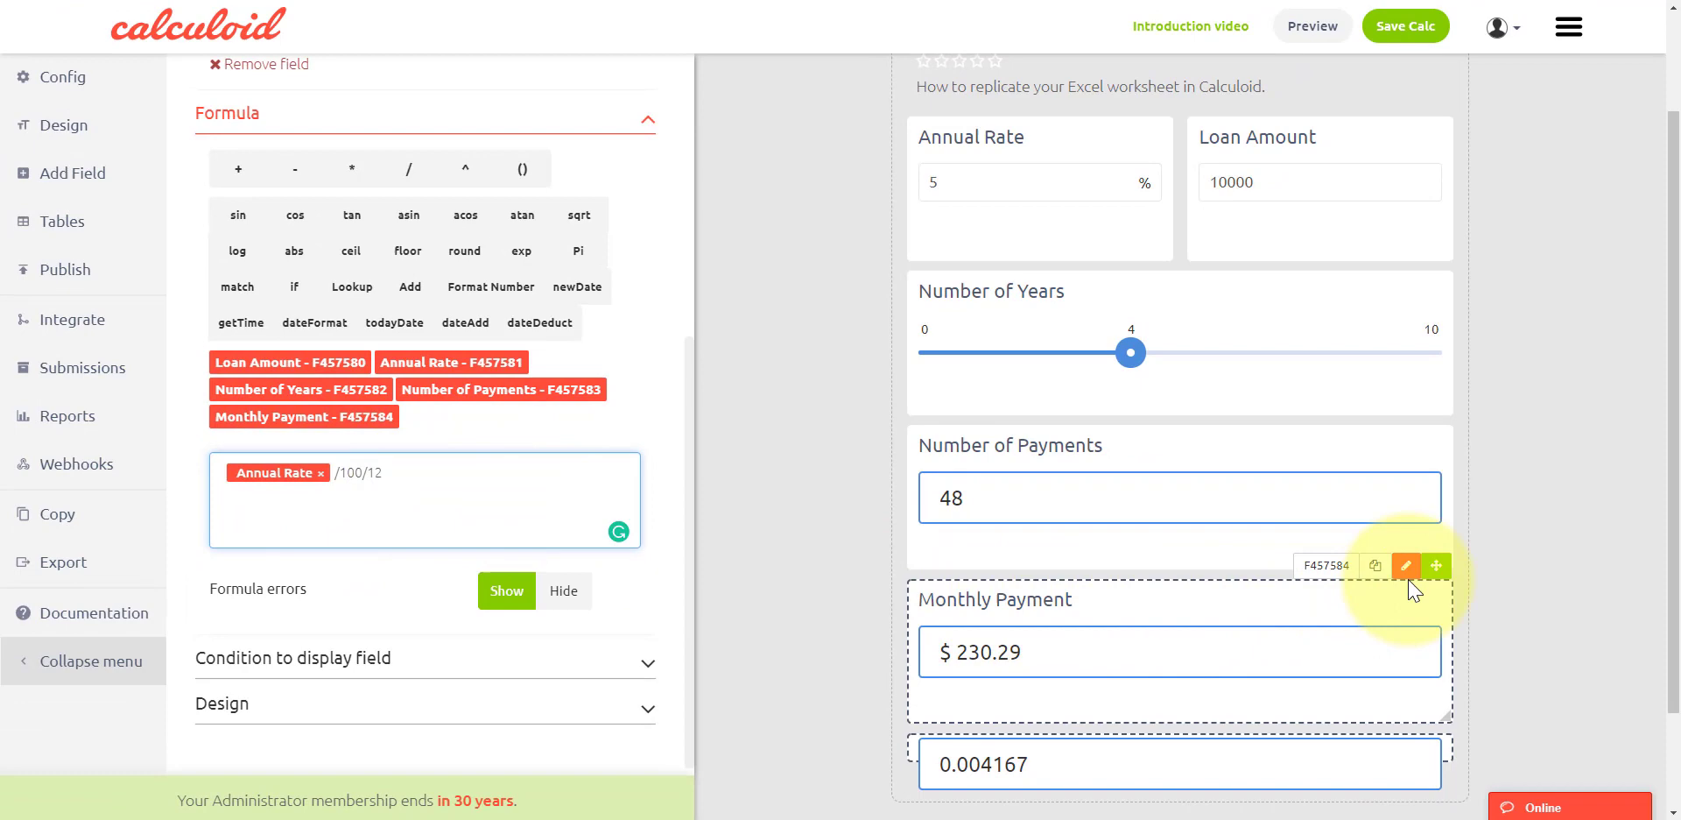
# Step: Replace both Annual Rate /100/12 expressions in the Monthly Payment formula with the Annual Rate /100/12 helper field
pyautogui.click(1409, 567)
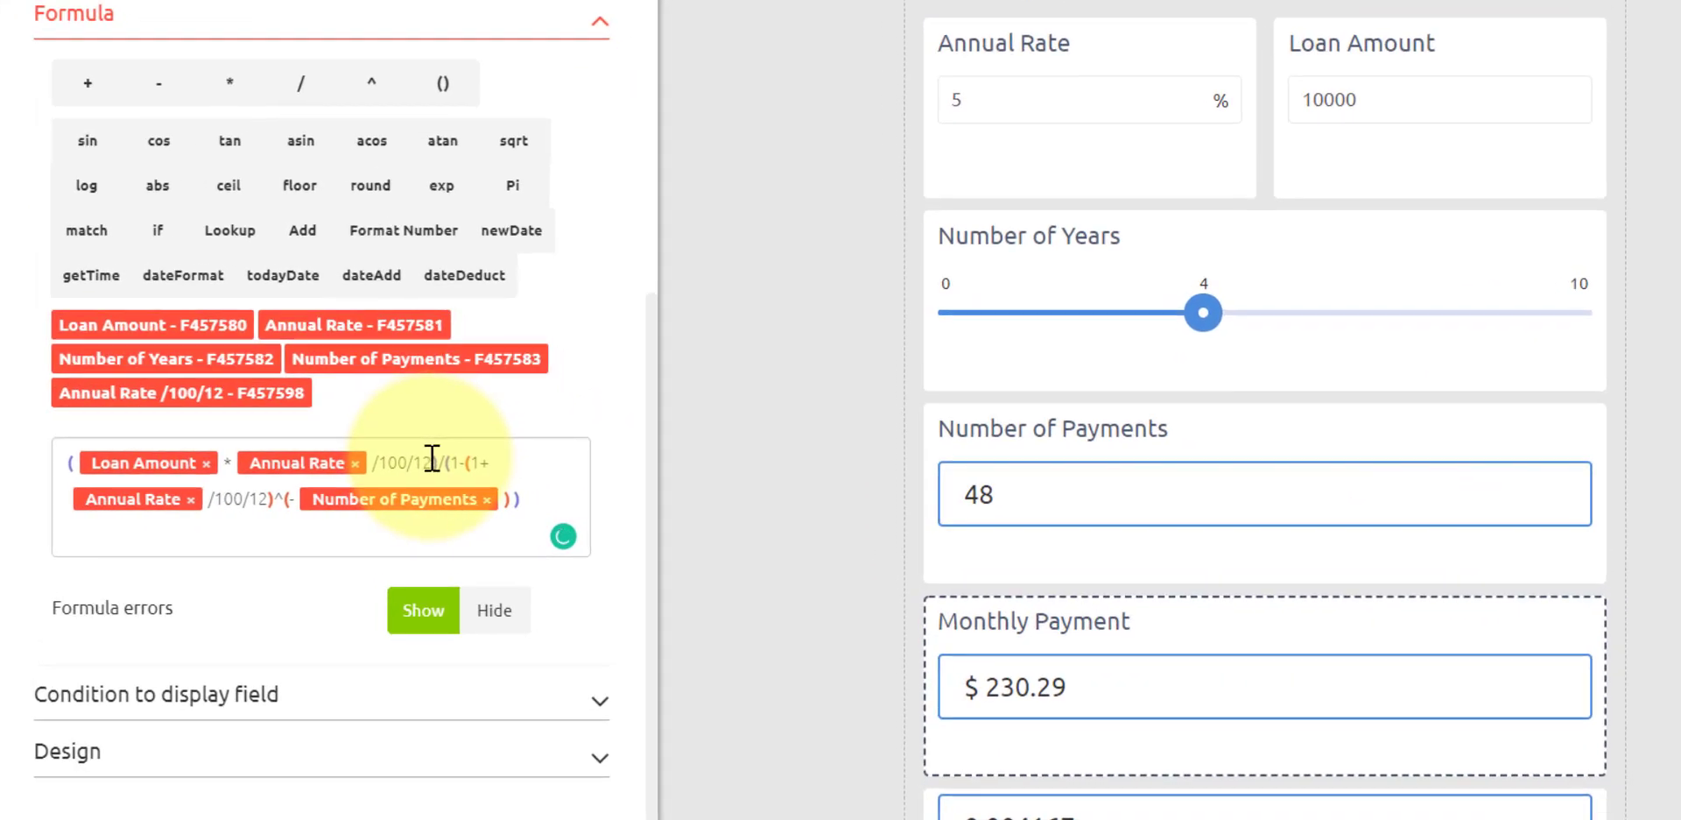
pyautogui.moveTo(431, 457); pyautogui.dragTo(238, 465)
pyautogui.press('BackSpace')
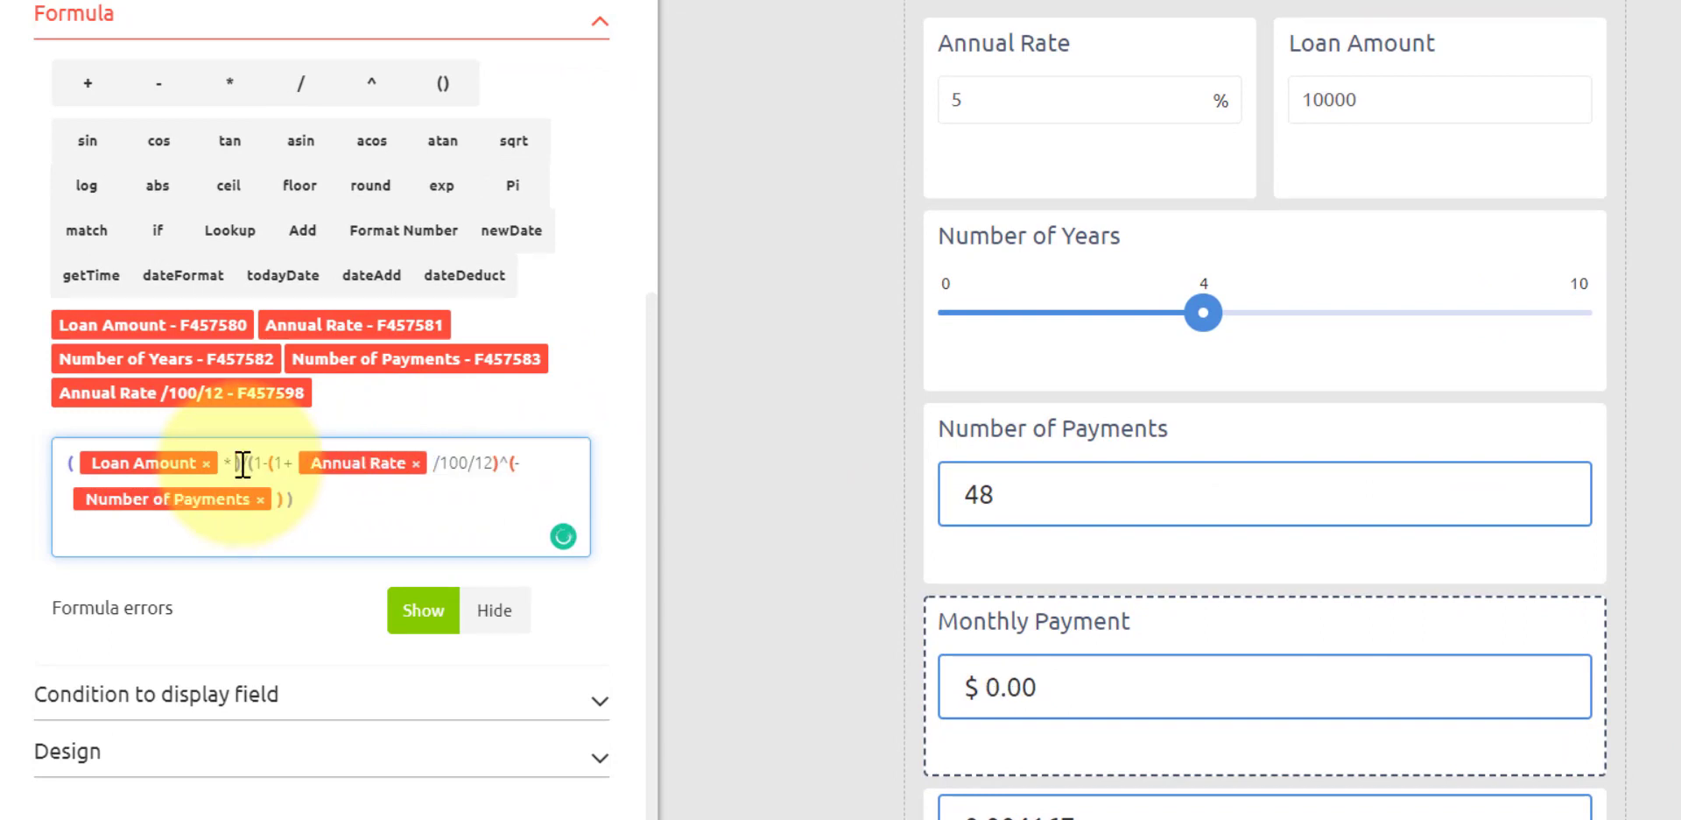
pyautogui.click(235, 398)
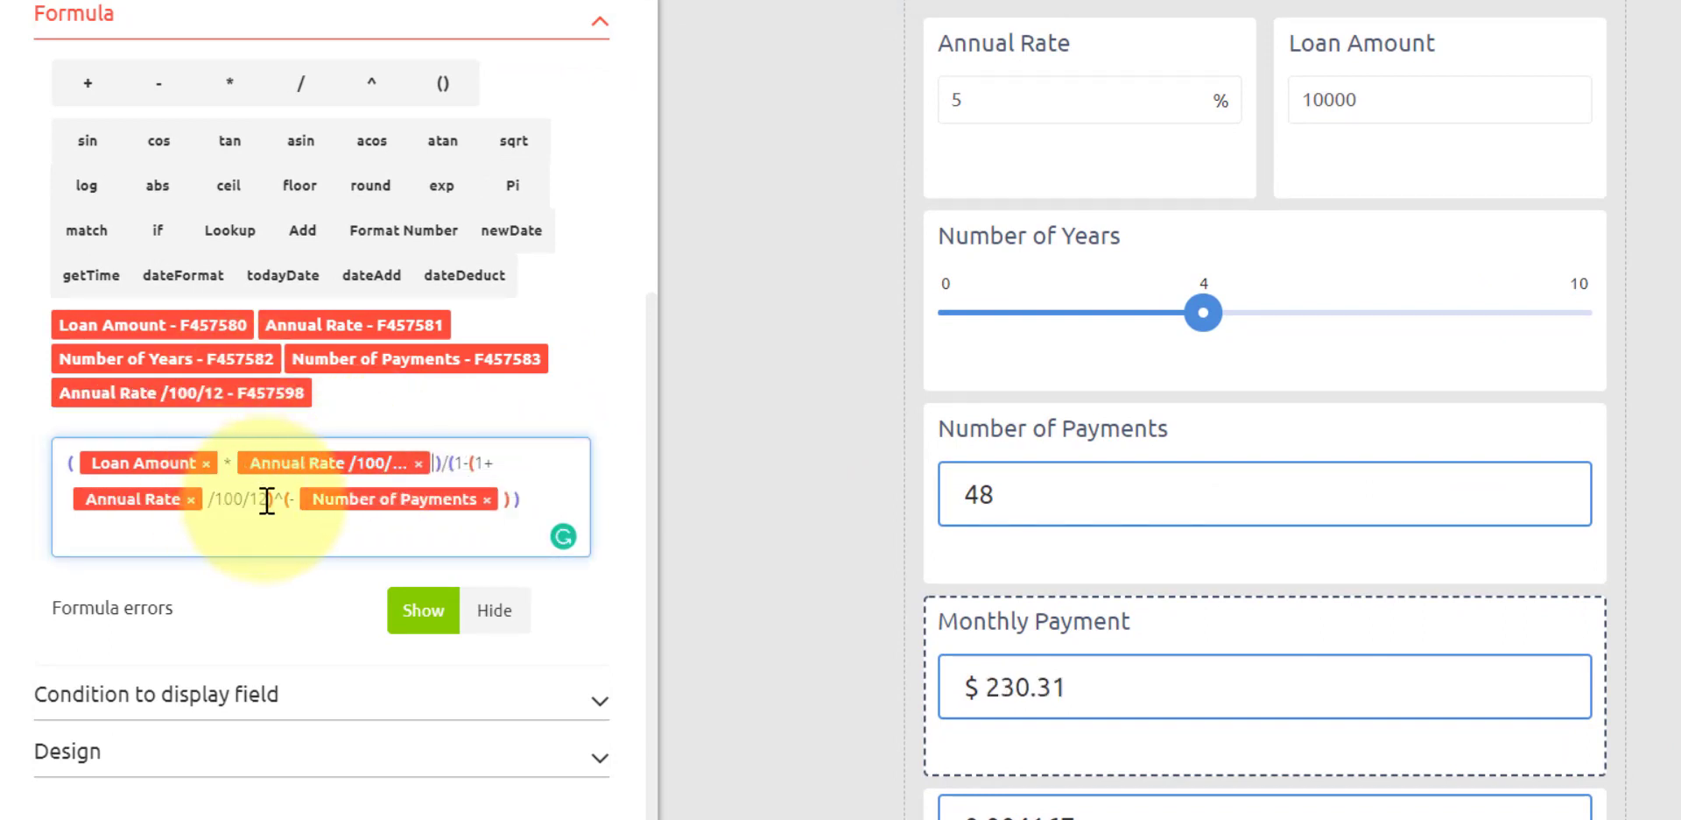
pyautogui.moveTo(267, 502); pyautogui.dragTo(115, 481)
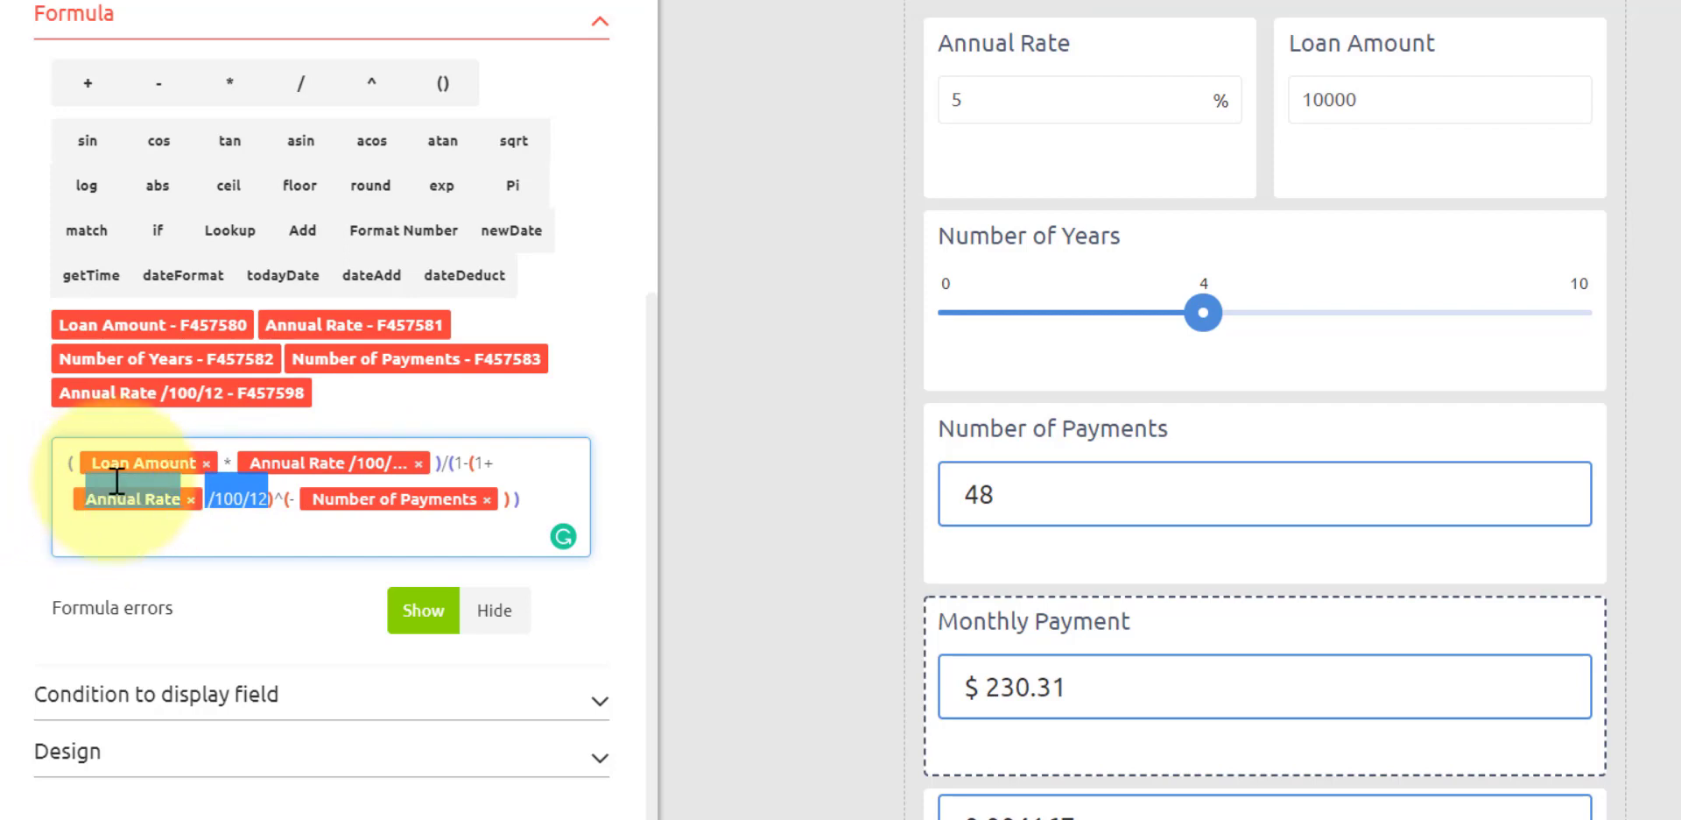
pyautogui.press('BackSpace')
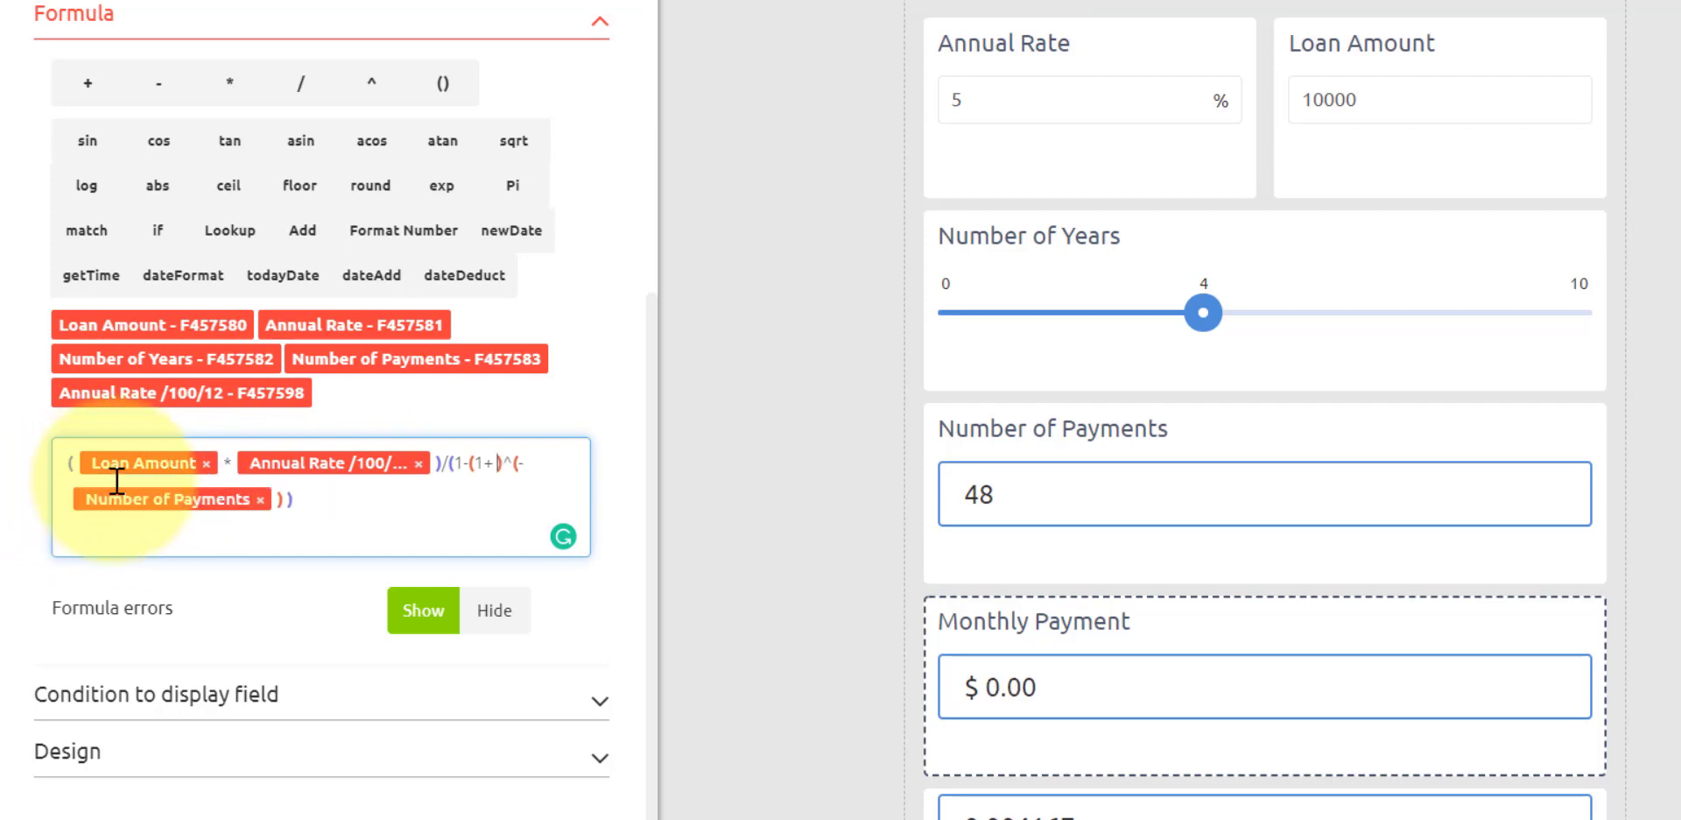
pyautogui.click(261, 398)
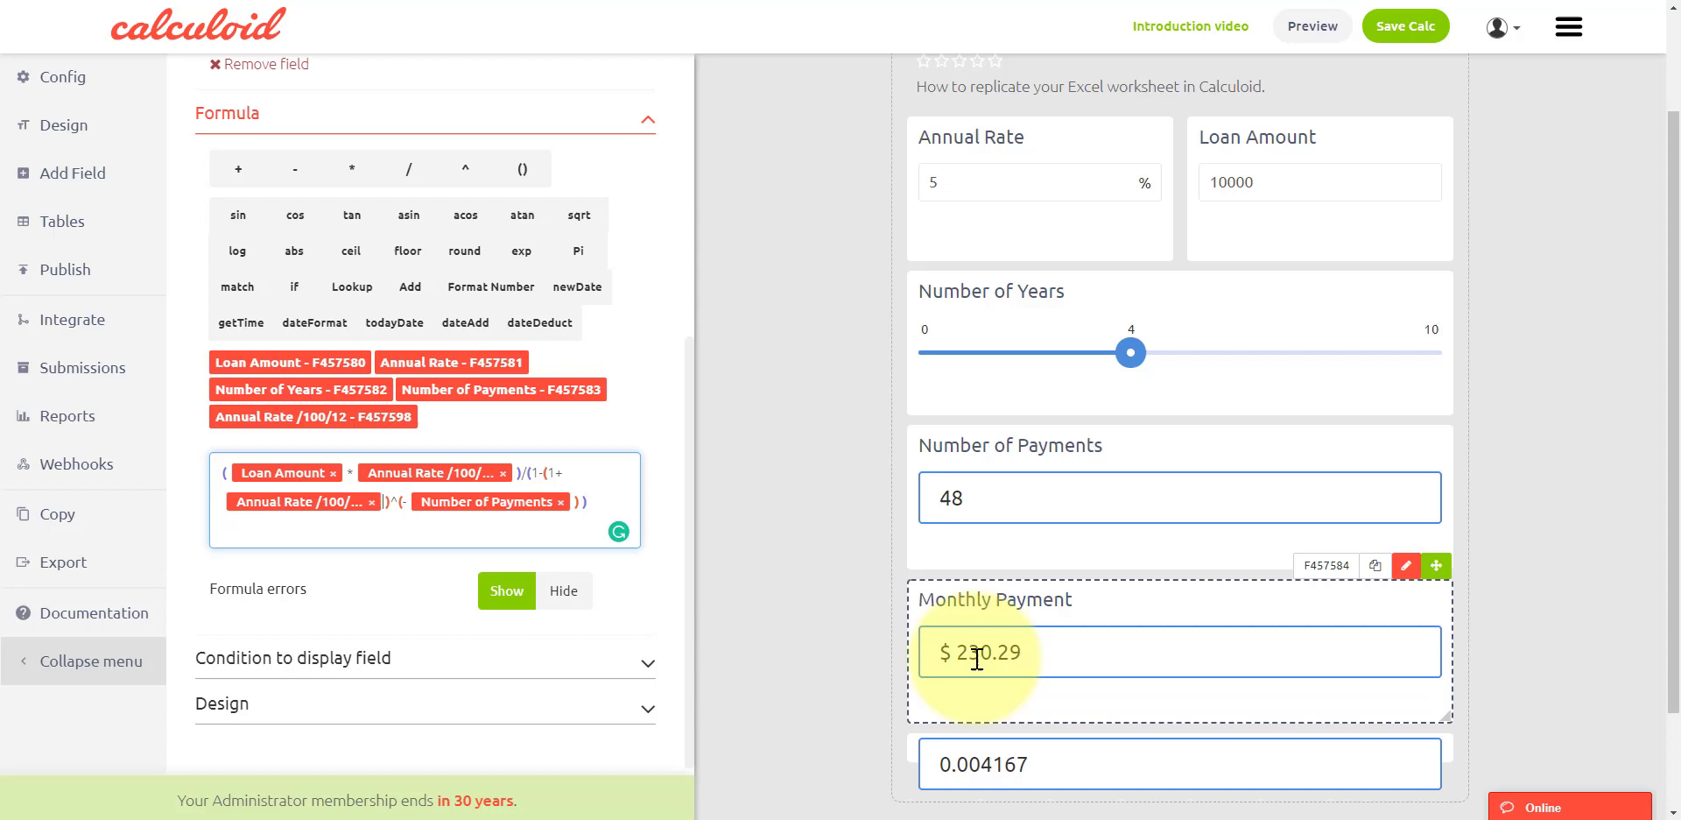
# Step: Check the Monthly Payment result against its simplified formula and save the calculator
pyautogui.moveTo(1034, 659); pyautogui.dragTo(937, 650)
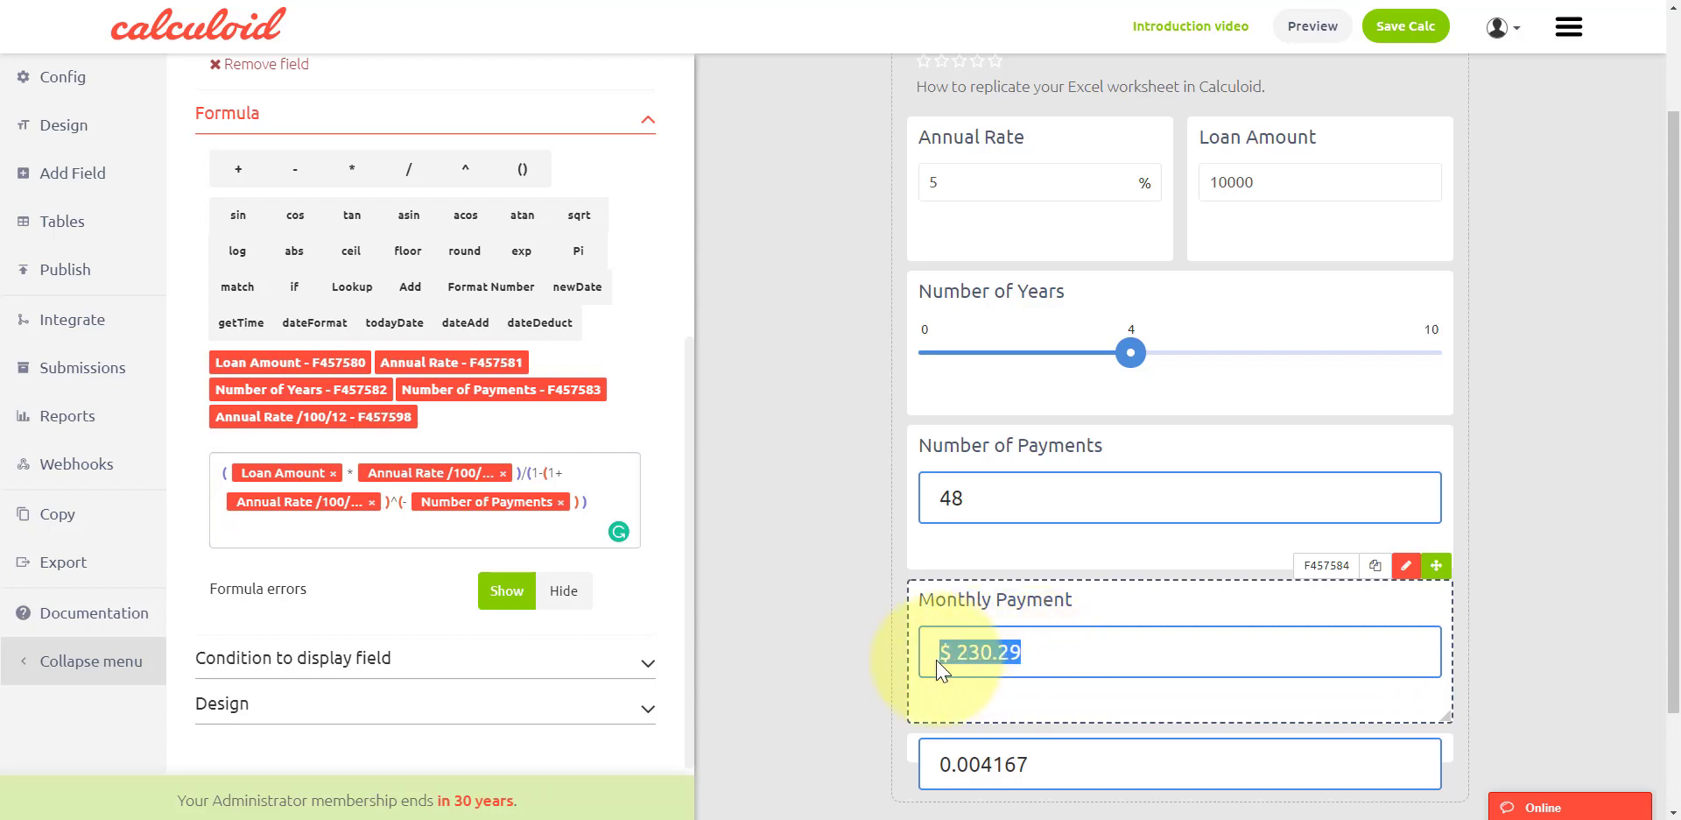
pyautogui.click(617, 492)
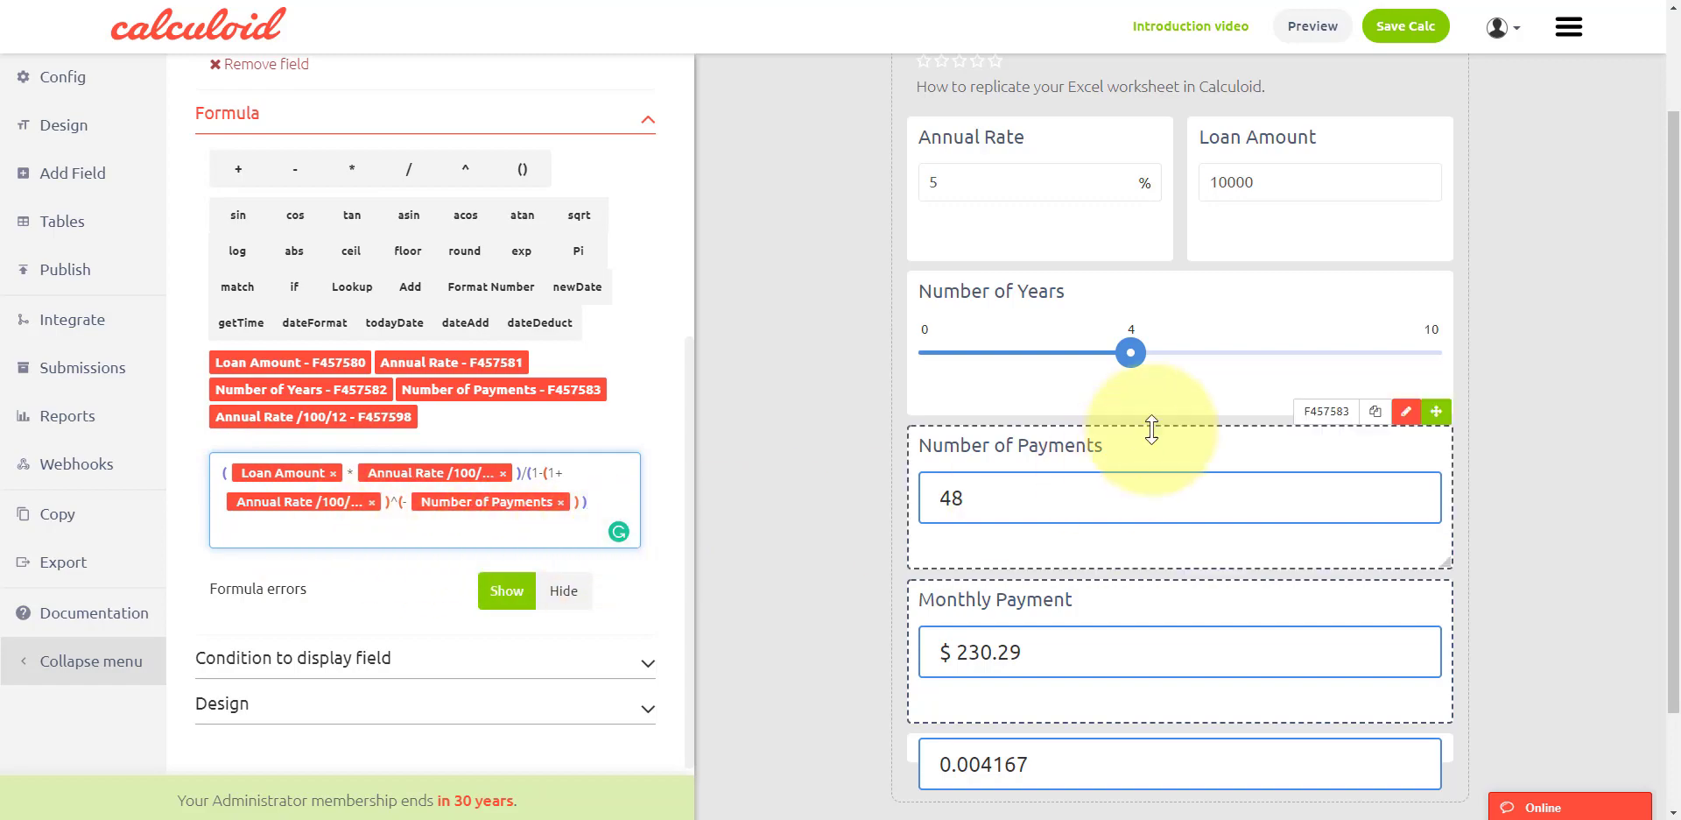
pyautogui.click(1408, 28)
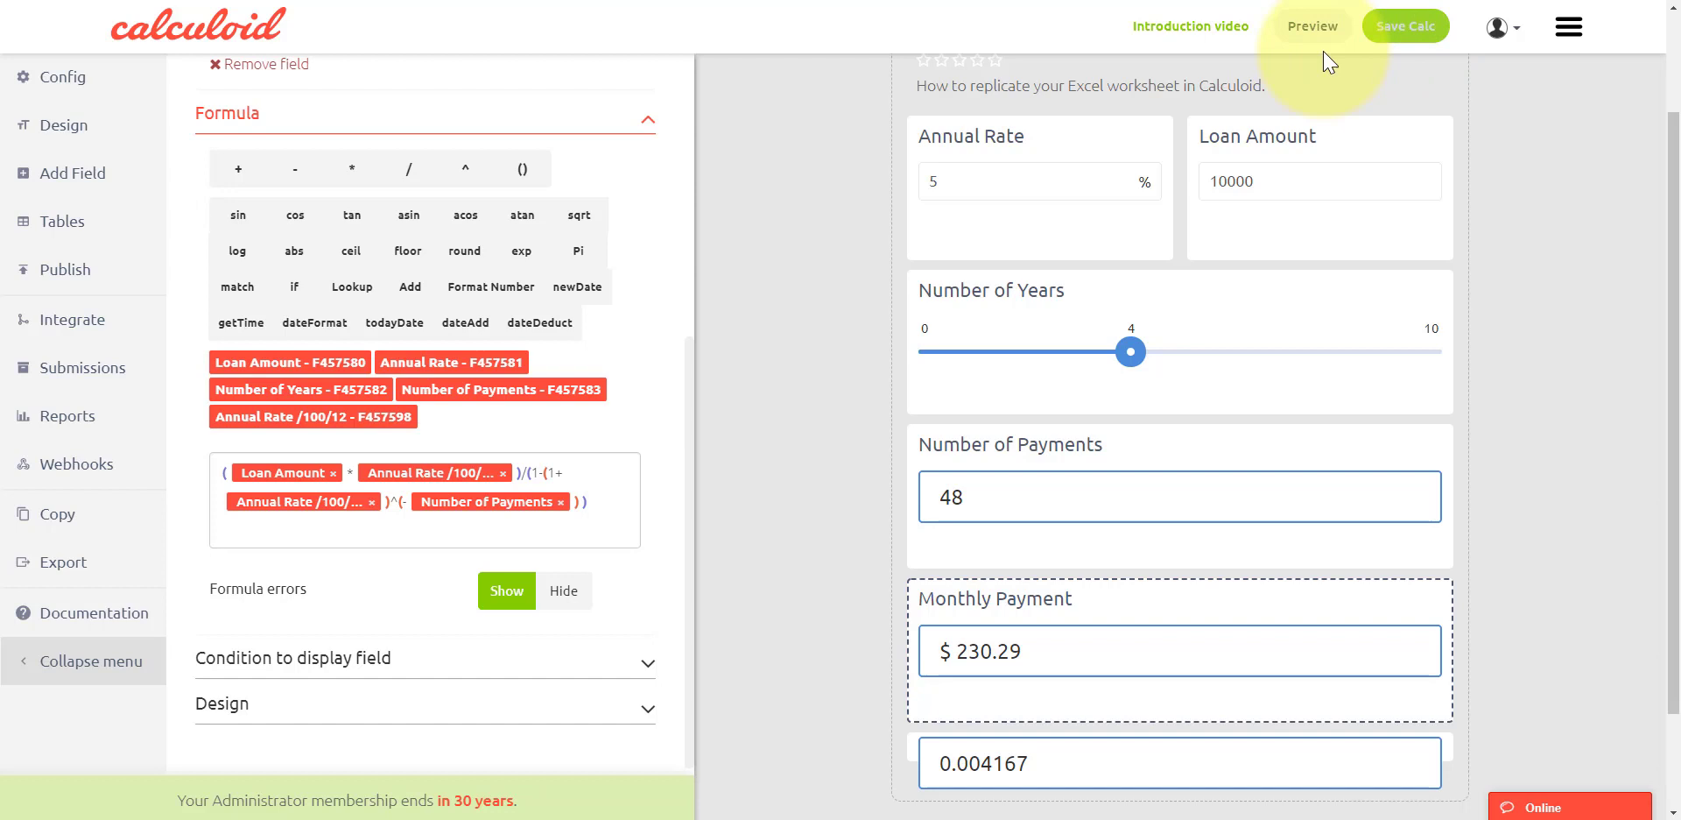
# Step: Add a Radio Box field to the calculator and save it
pyautogui.click(79, 179)
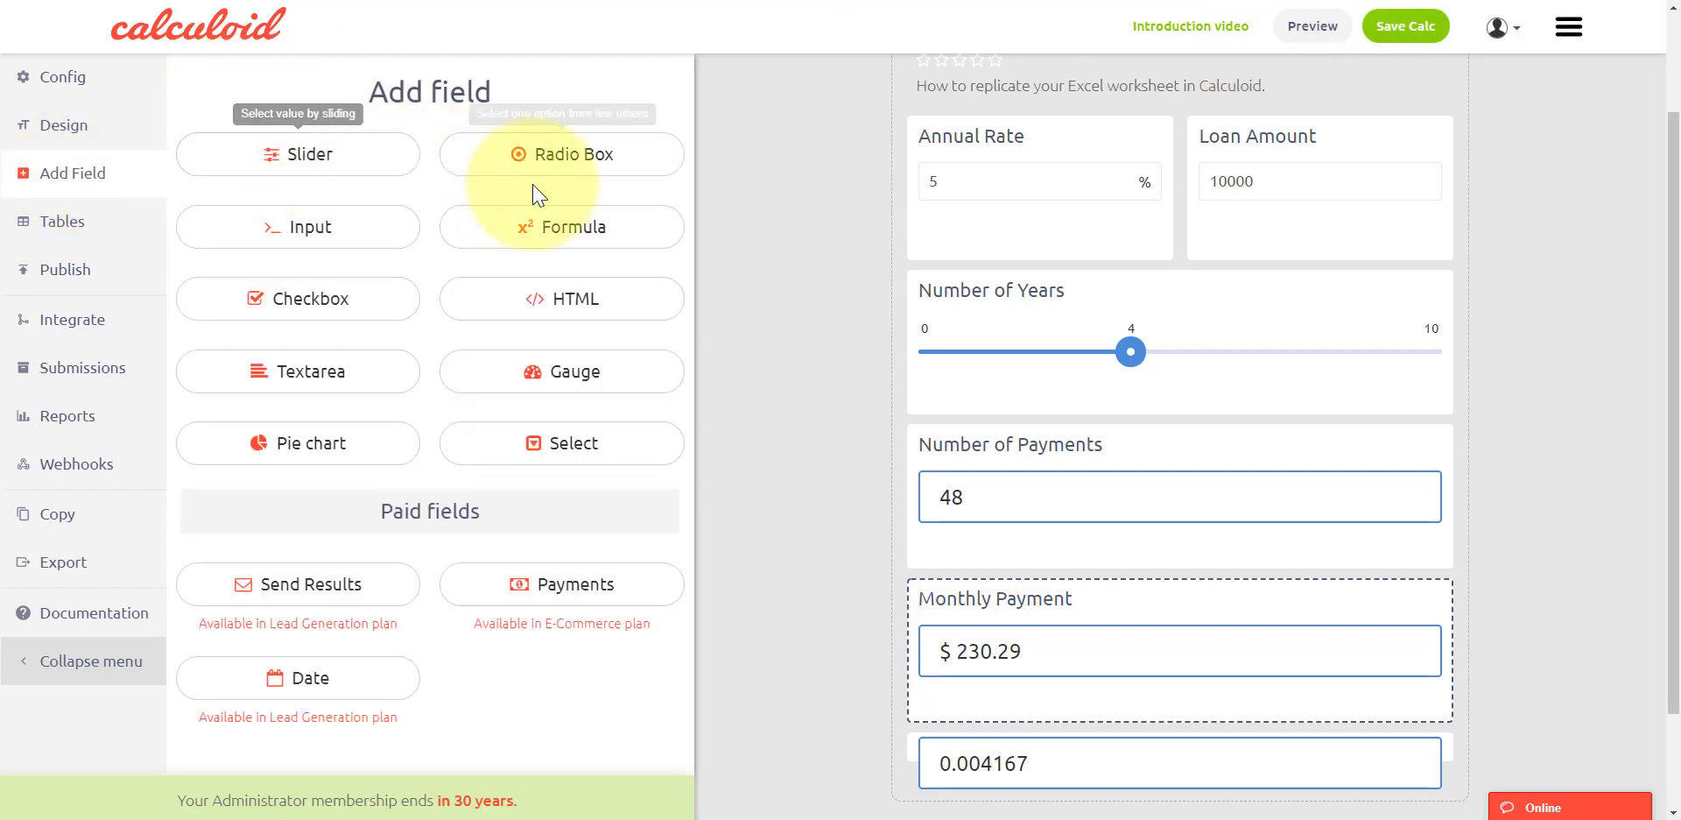
pyautogui.click(618, 184)
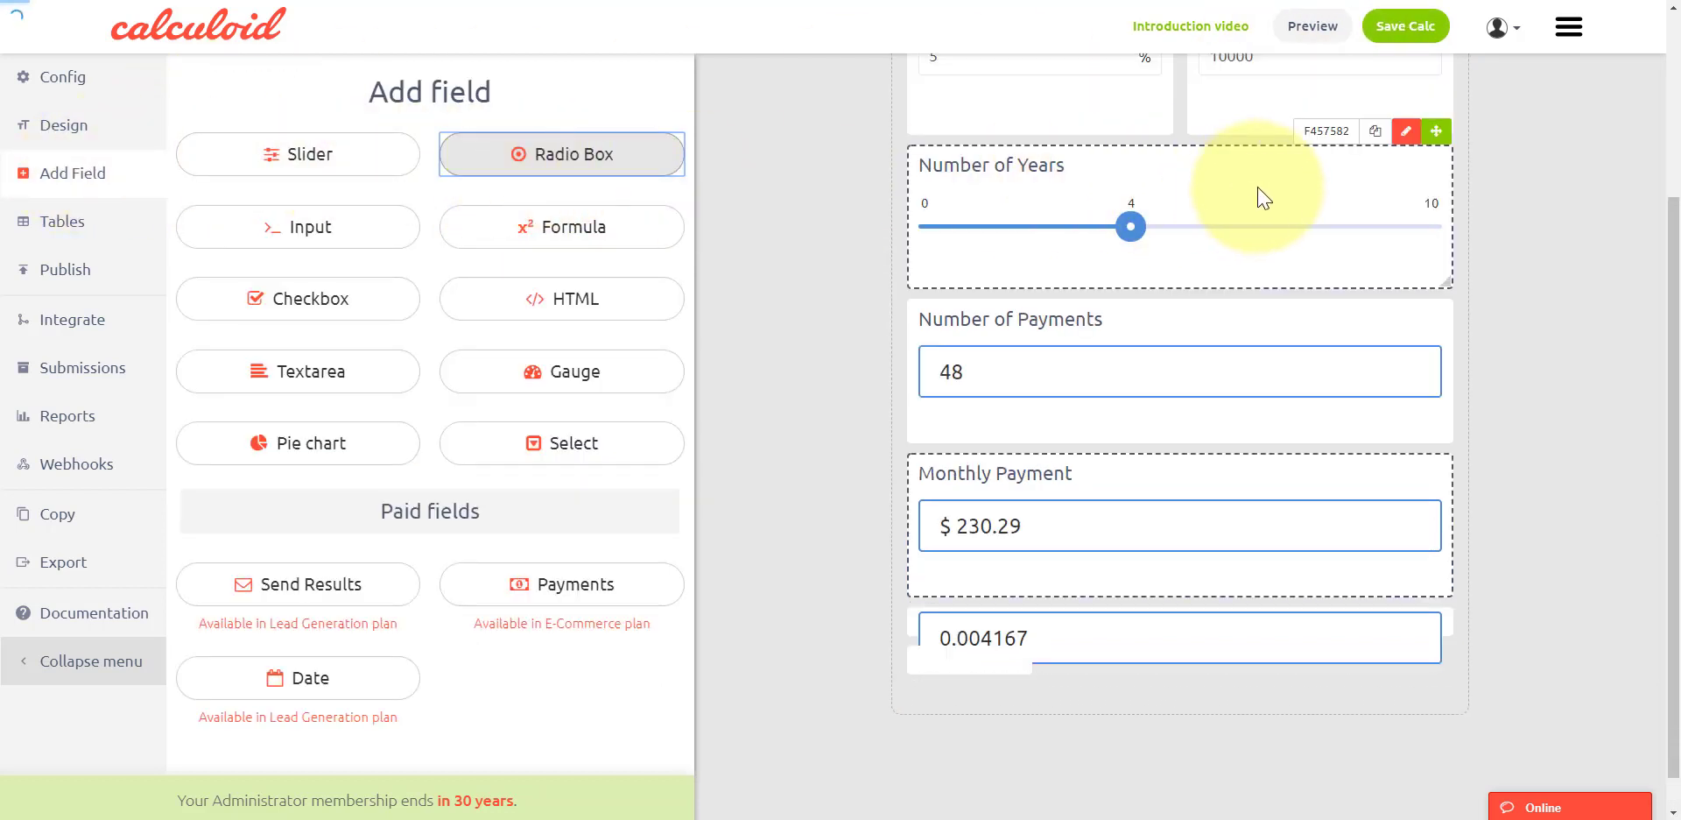
pyautogui.click(1411, 29)
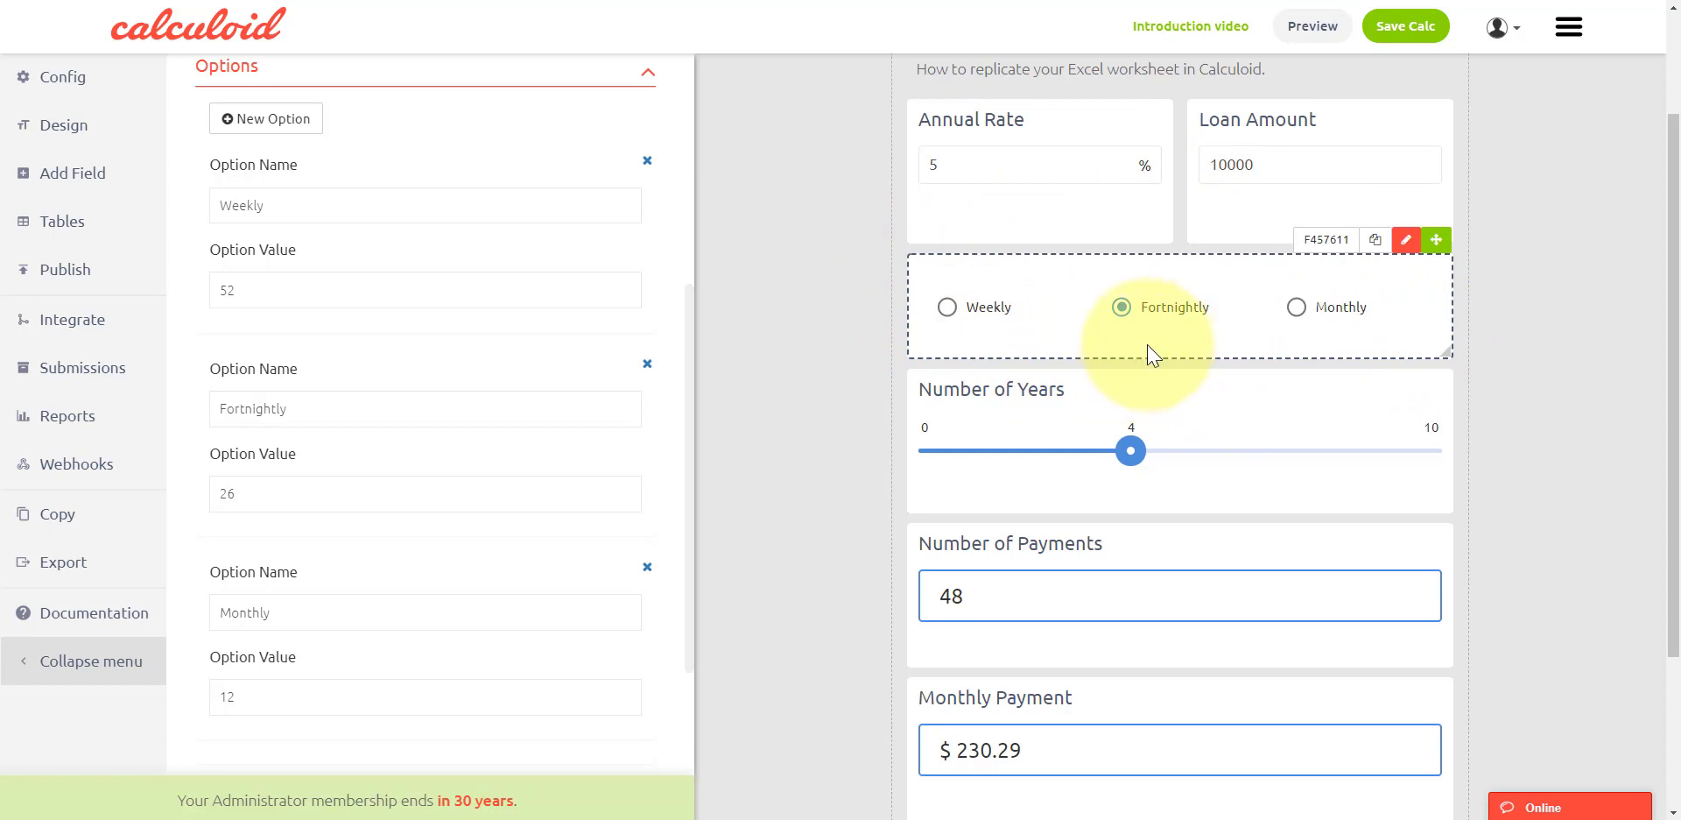
# Step: Try the Weekly, Fortnightly and Monthly radio options against the payment results, finishing on Fortnightly
pyautogui.click(990, 316)
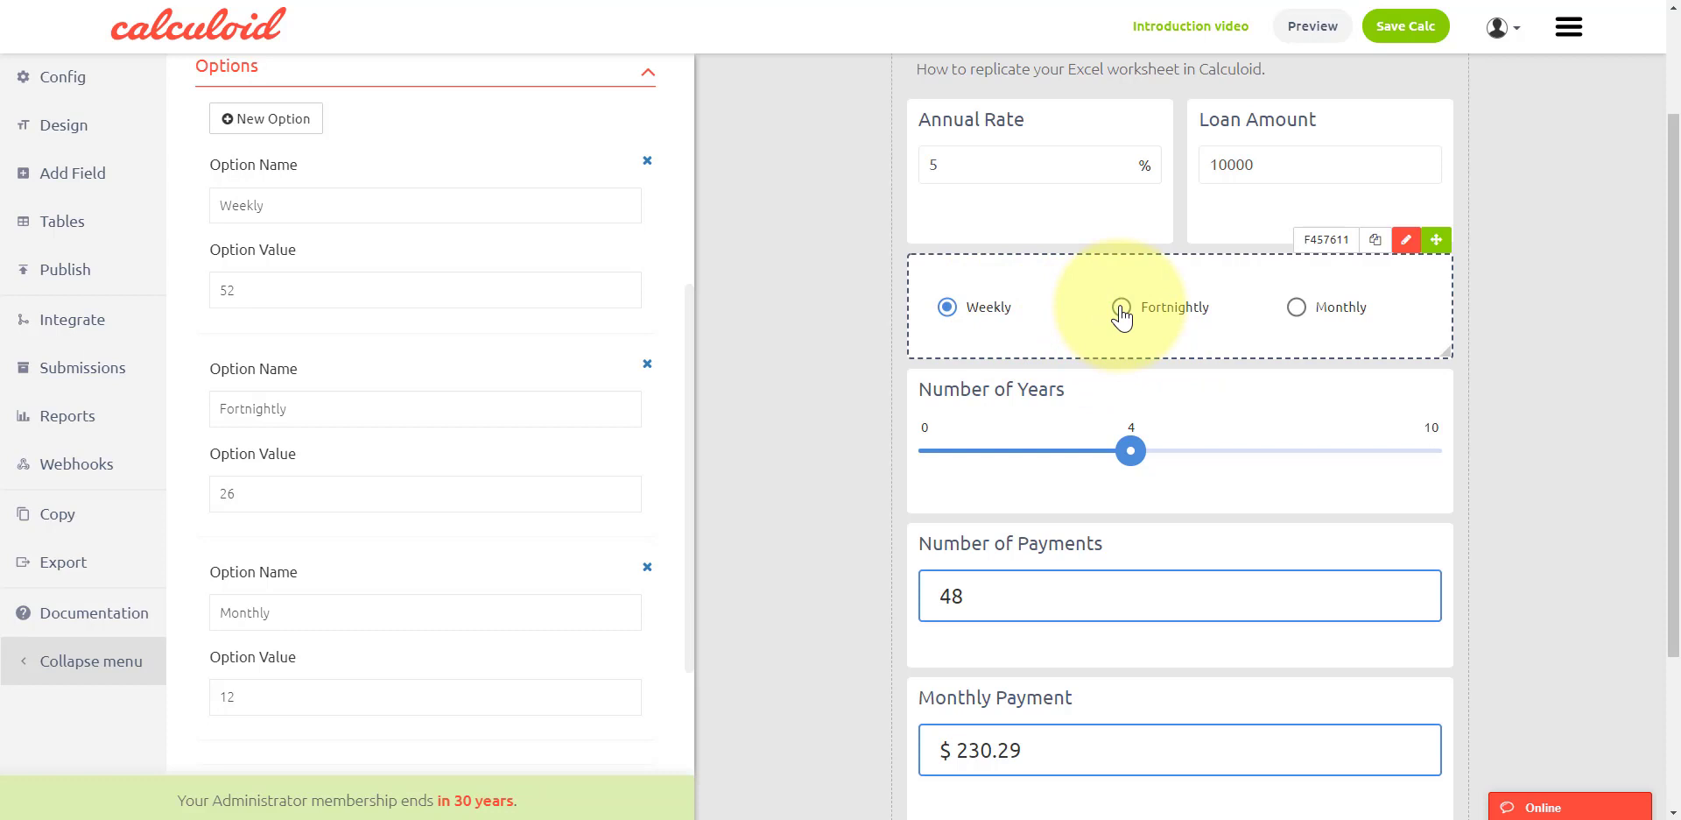
pyautogui.click(1124, 313)
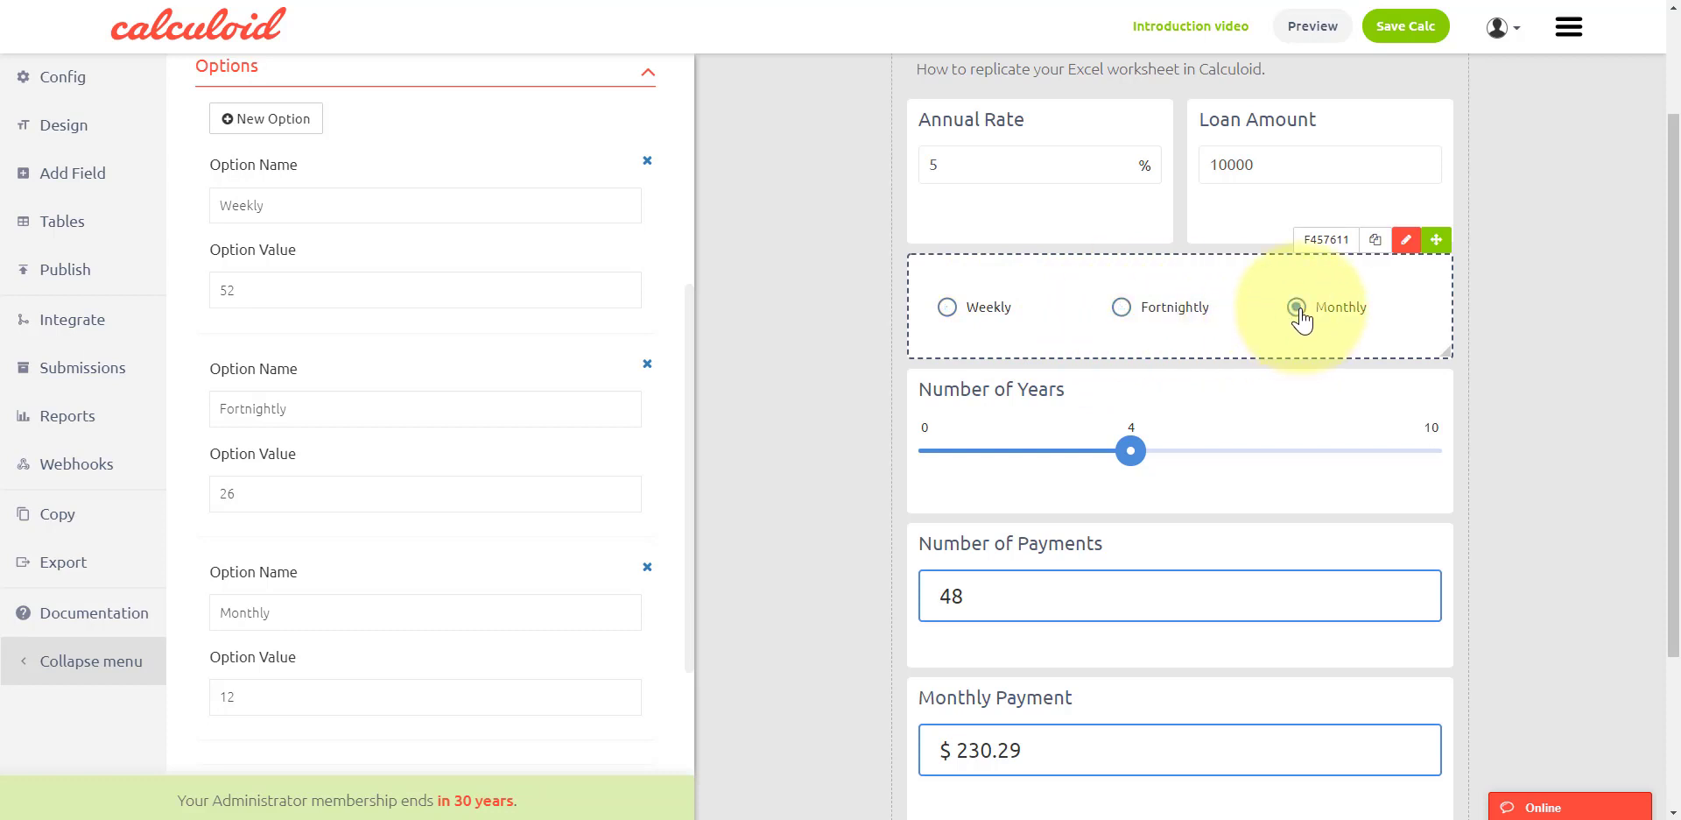
pyautogui.scroll(-2, 1302, 319)
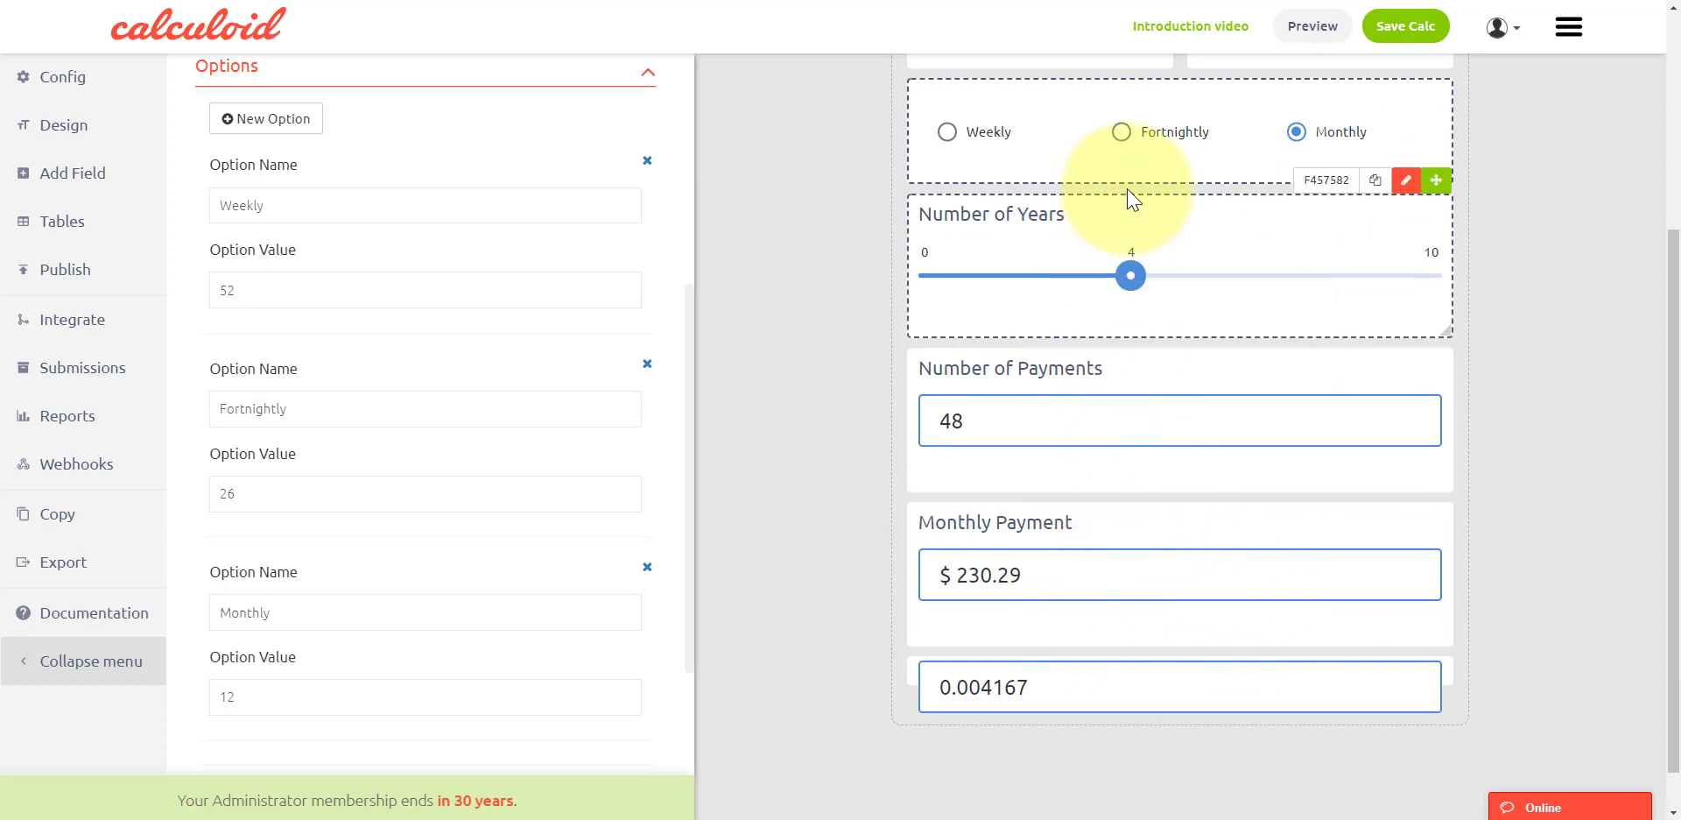
pyautogui.click(1122, 133)
pyautogui.click(946, 136)
pyautogui.click(1296, 133)
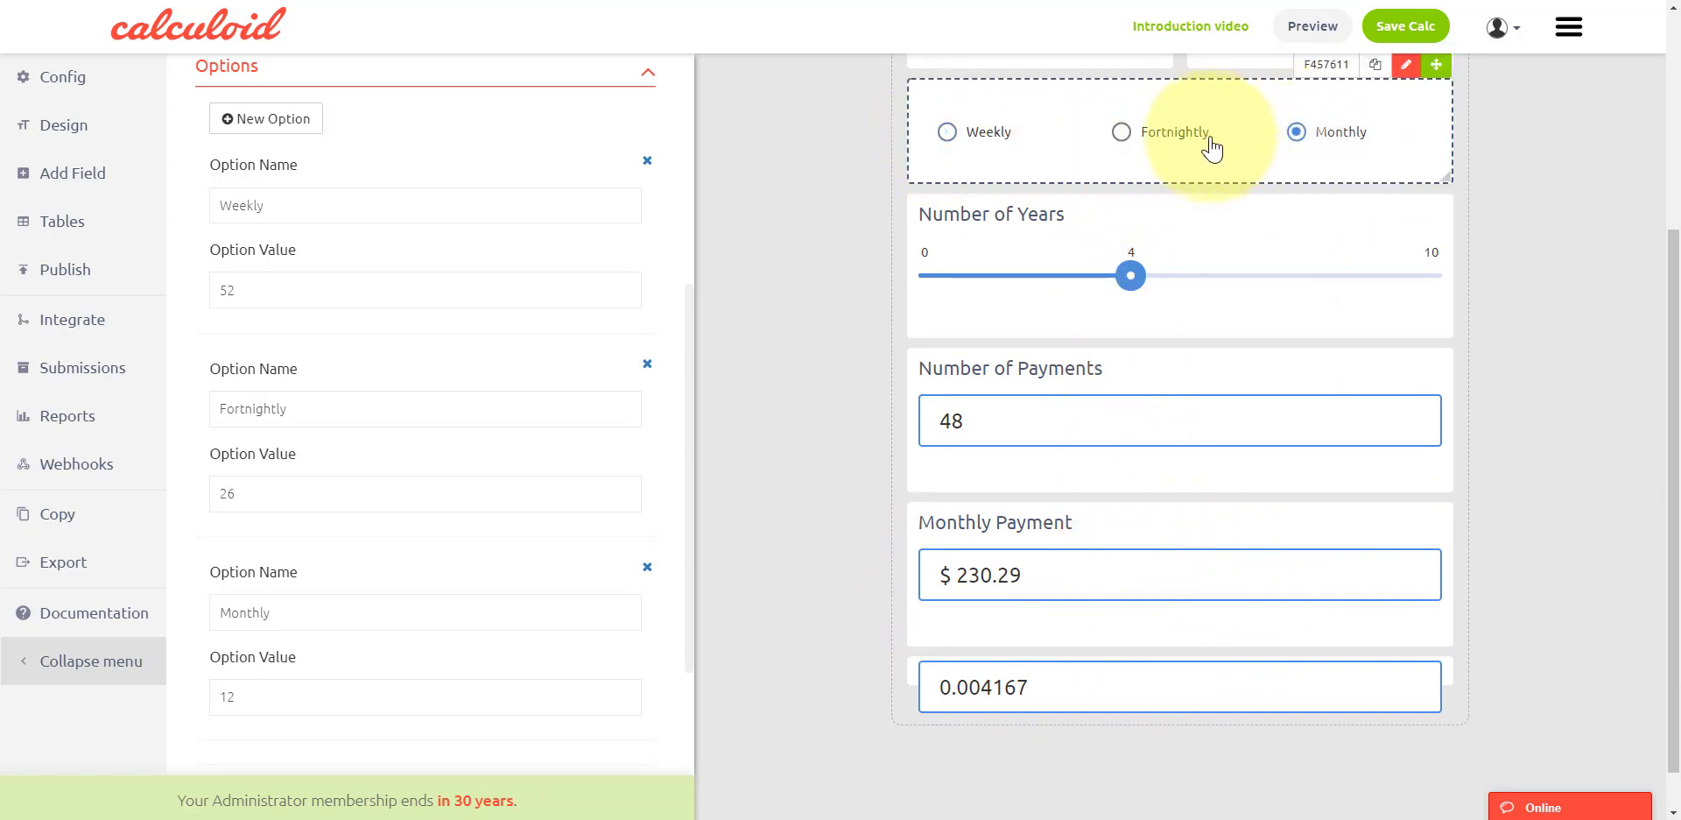
pyautogui.click(1124, 133)
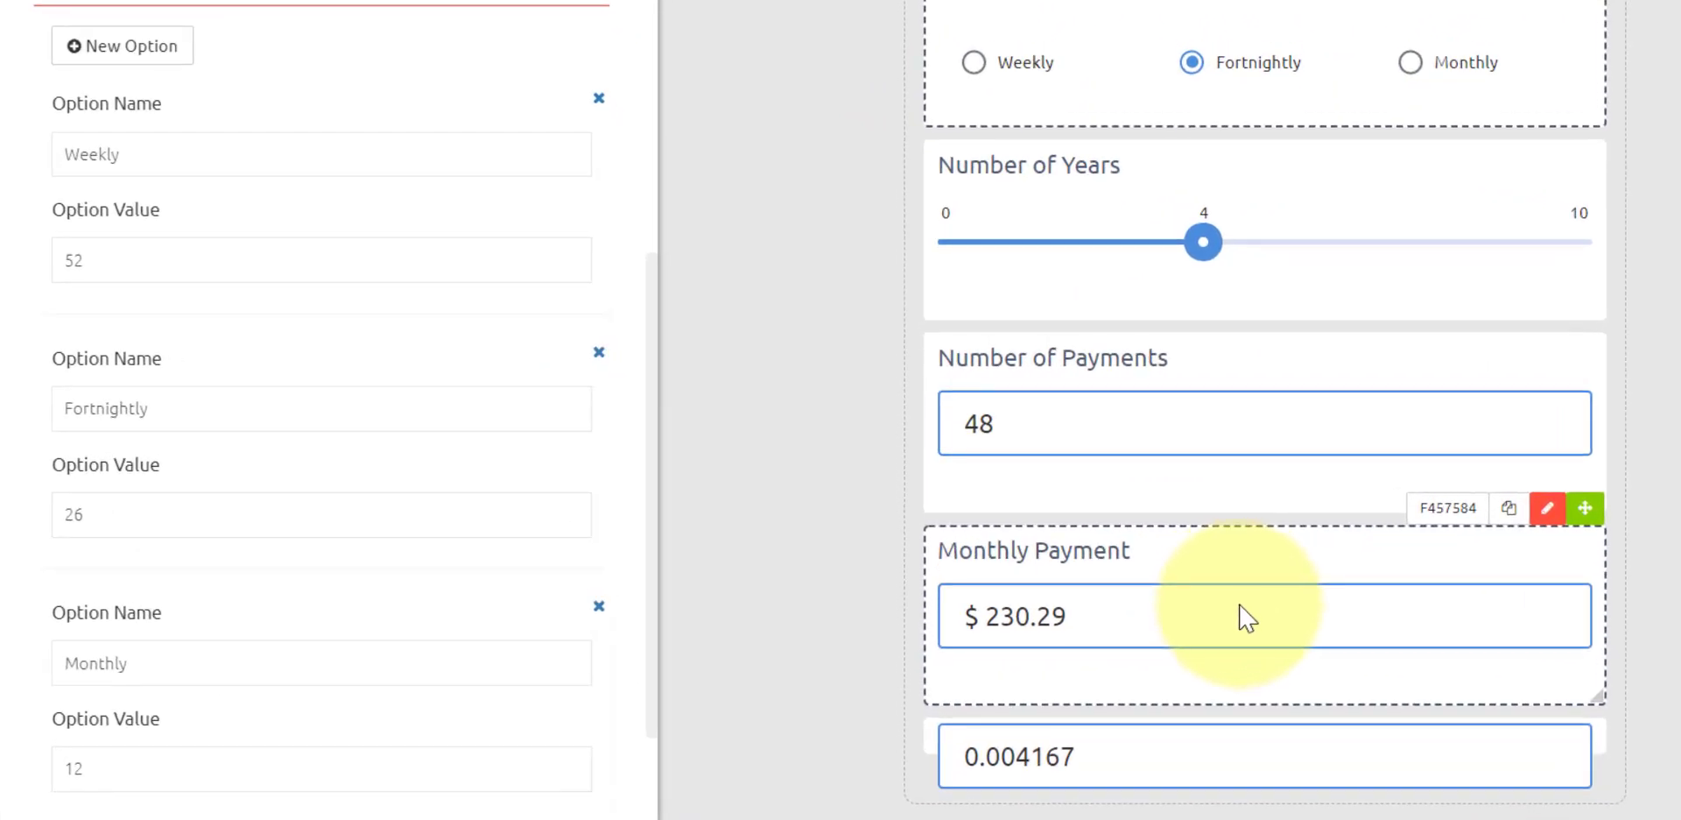
# Step: Replace the divisor 12 in the Annual Rate /100/12 field's formula with the Radio Box Field
pyautogui.click(1548, 704)
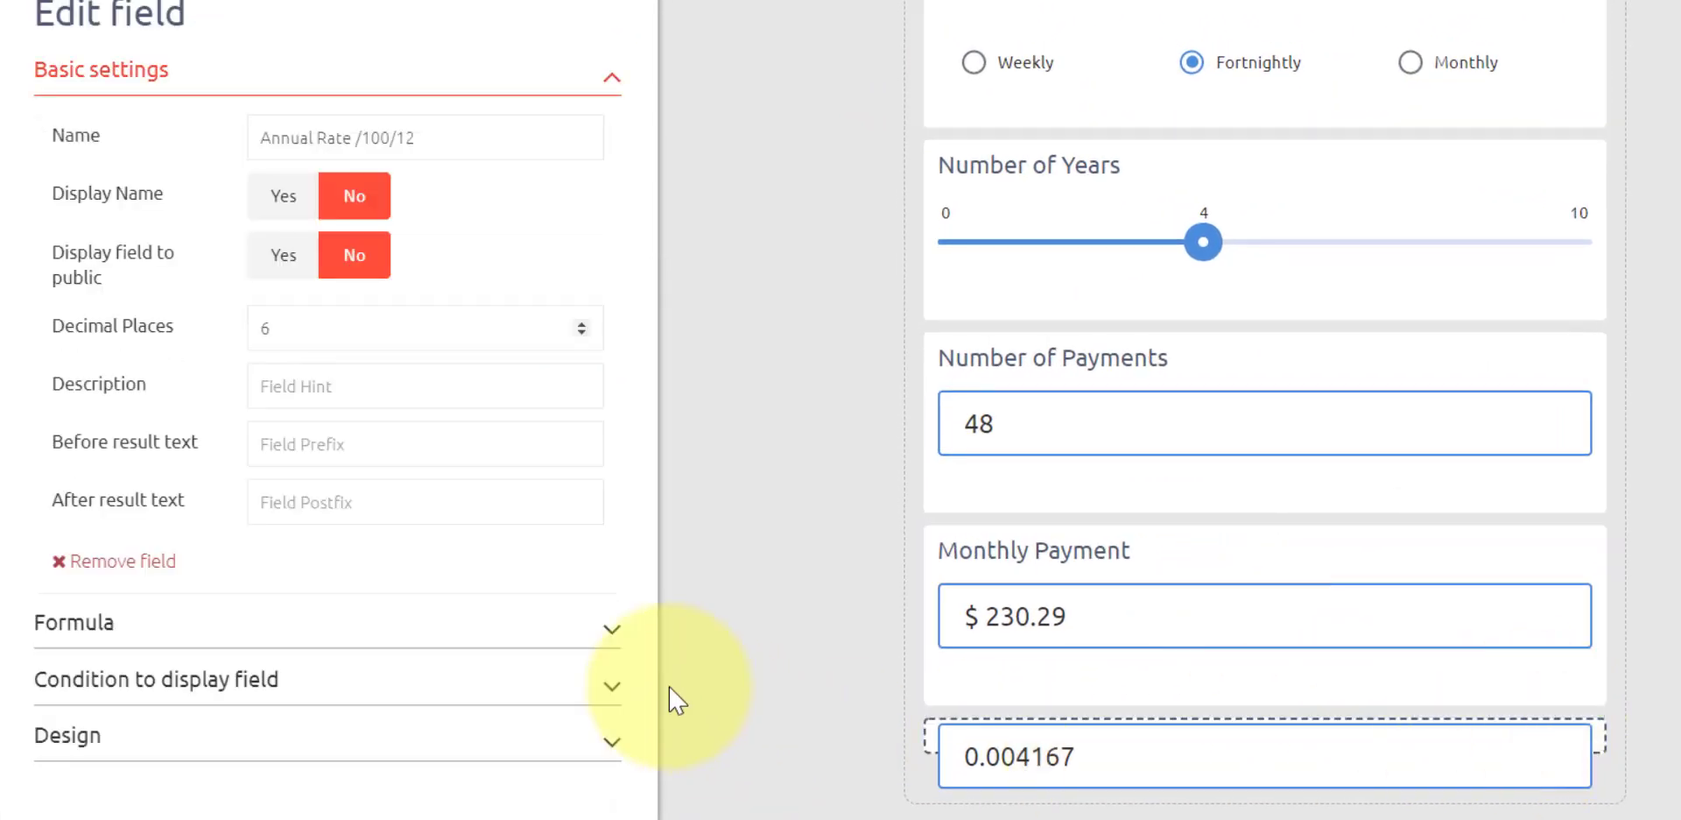
pyautogui.click(582, 621)
pyautogui.scroll(-4, 573, 578)
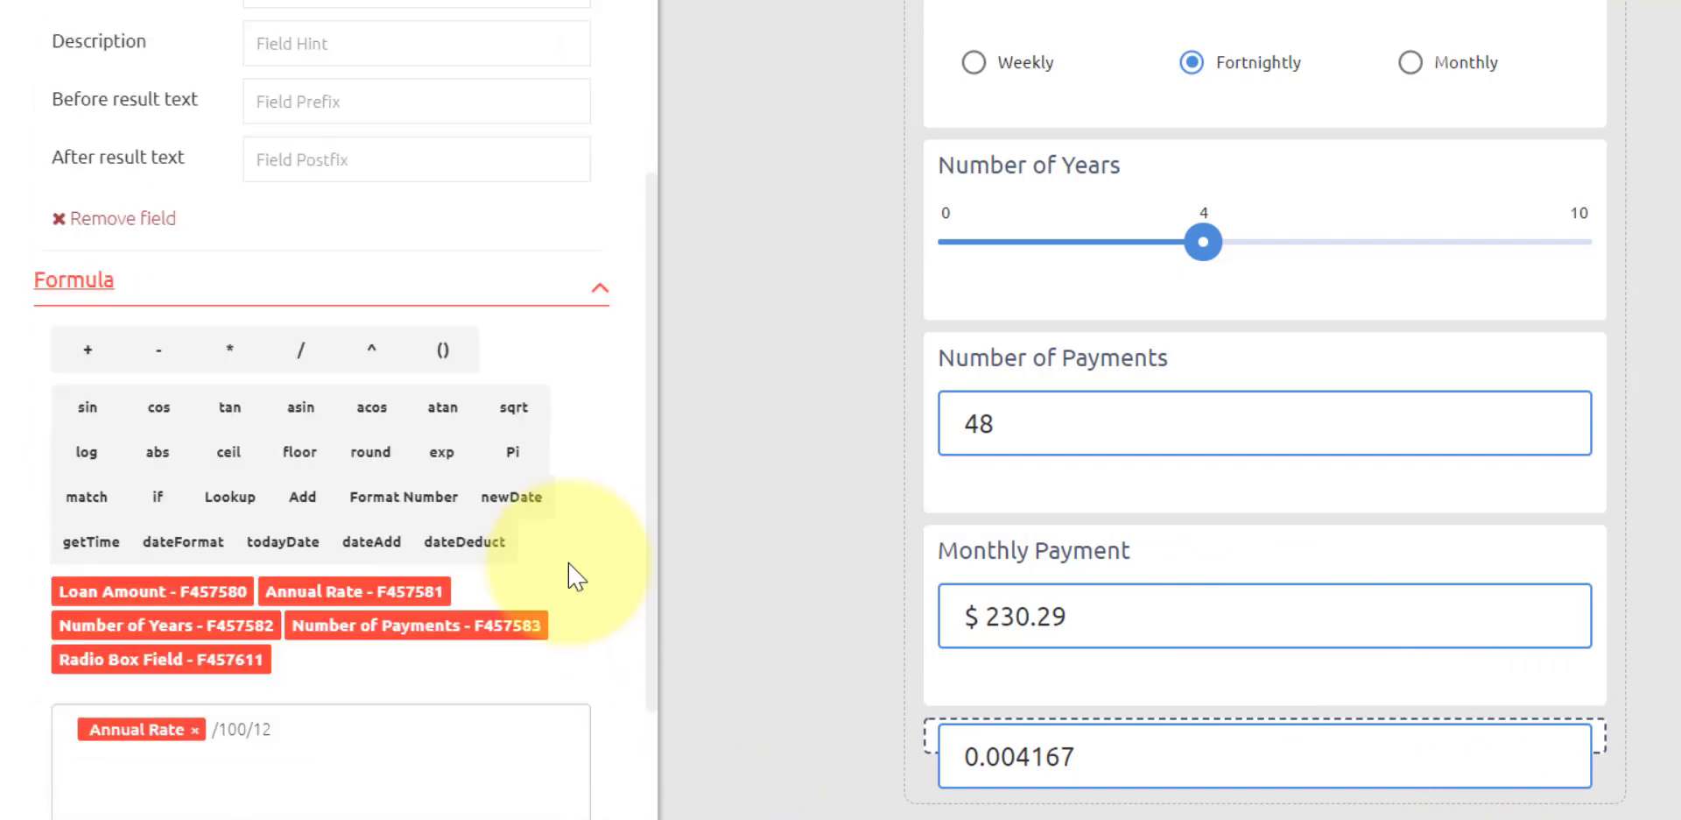
pyautogui.scroll(-2, 568, 563)
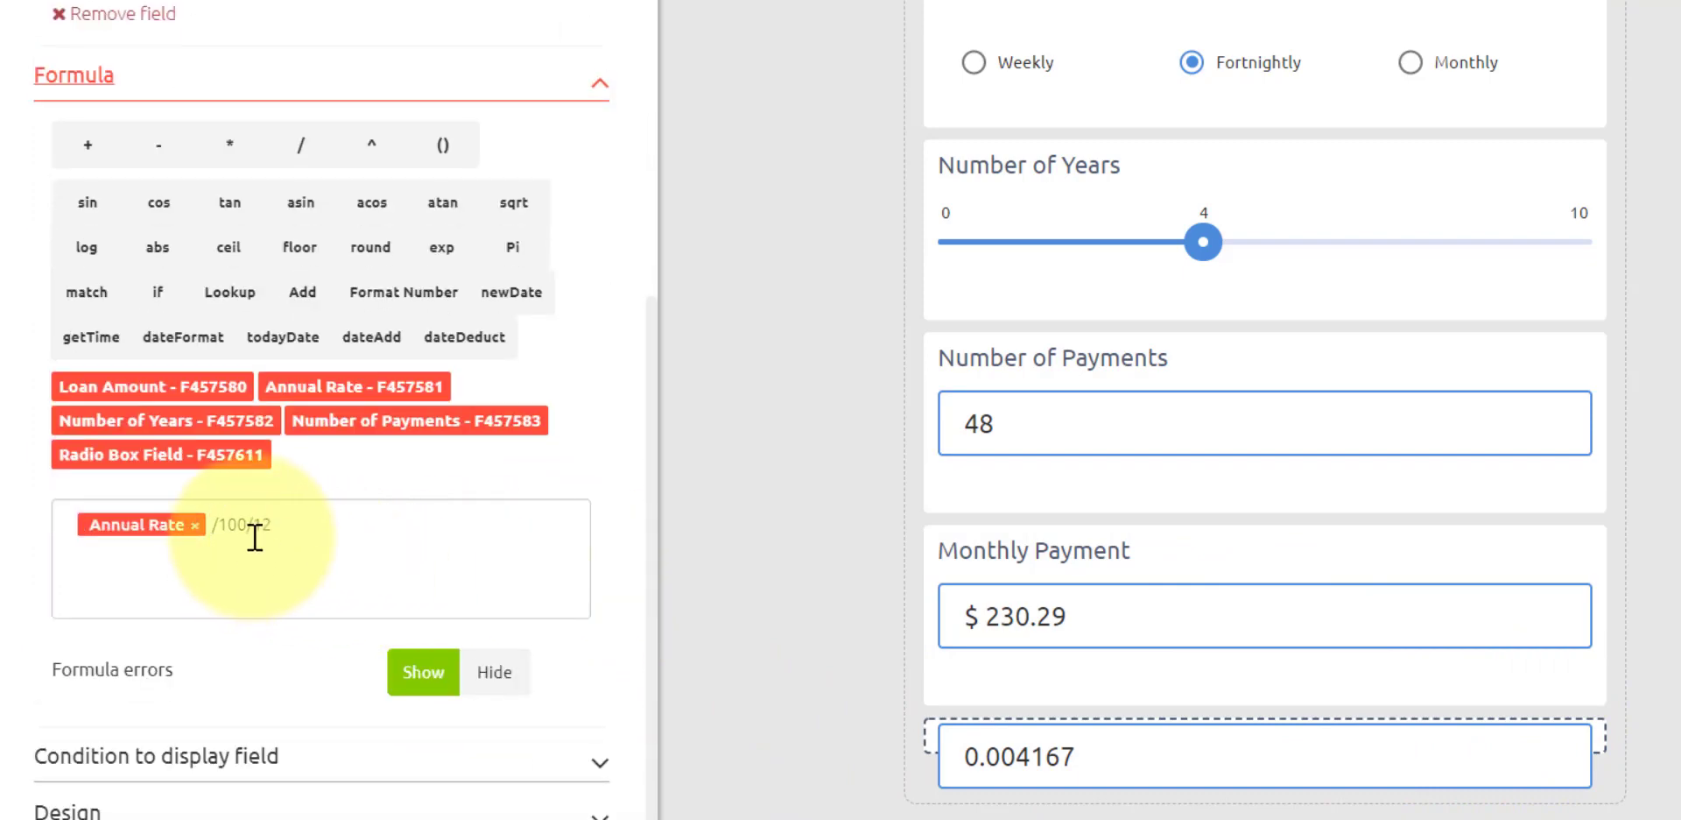
pyautogui.moveTo(256, 526); pyautogui.dragTo(271, 526)
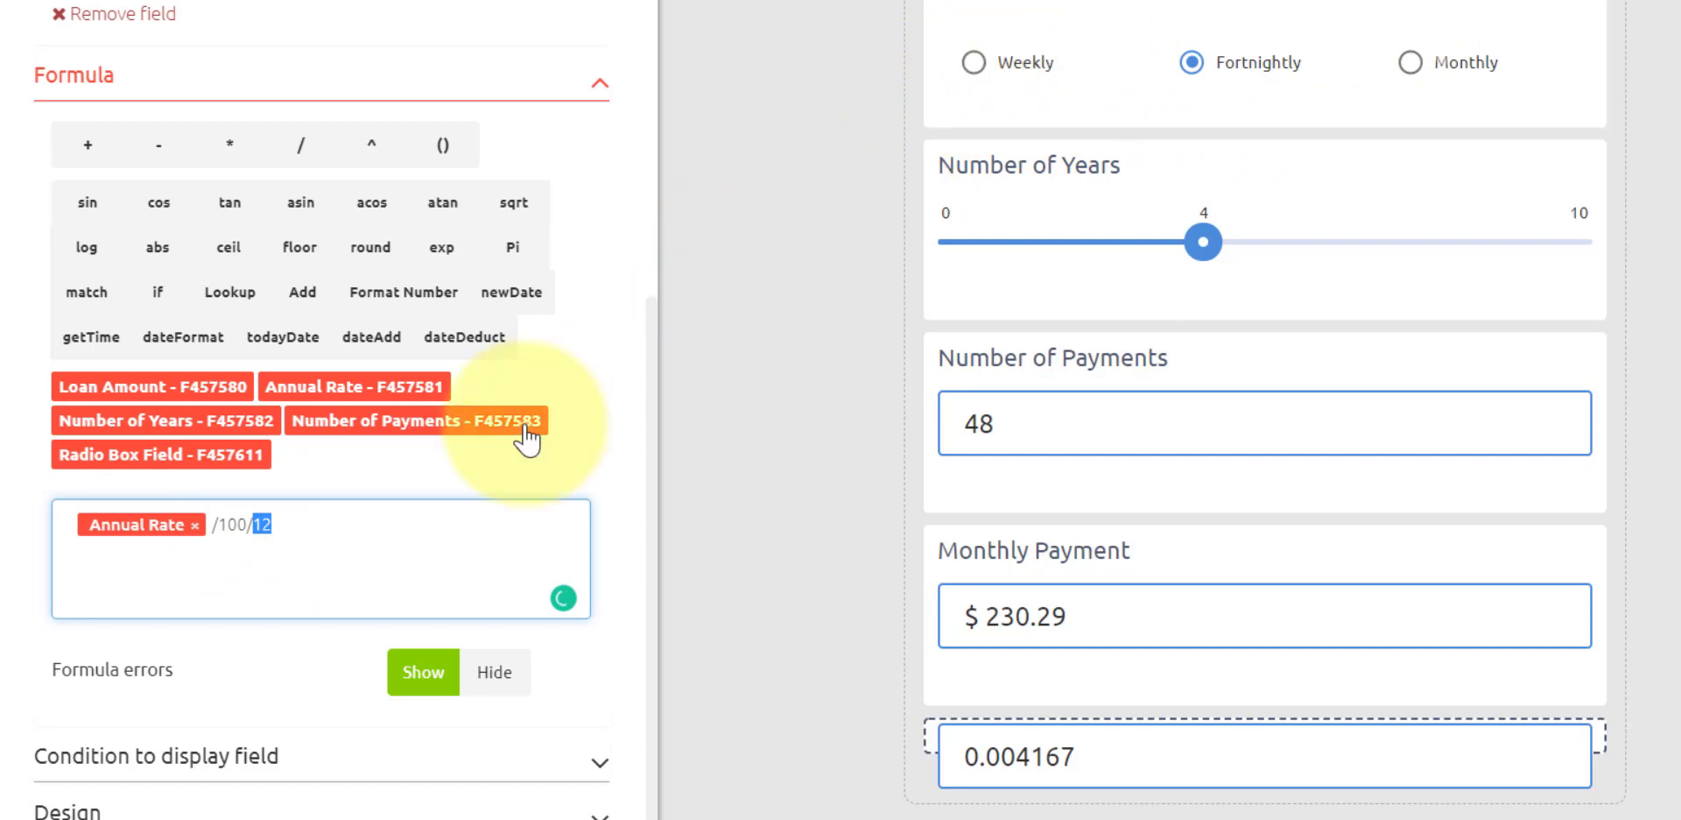
pyautogui.press('BackSpace')
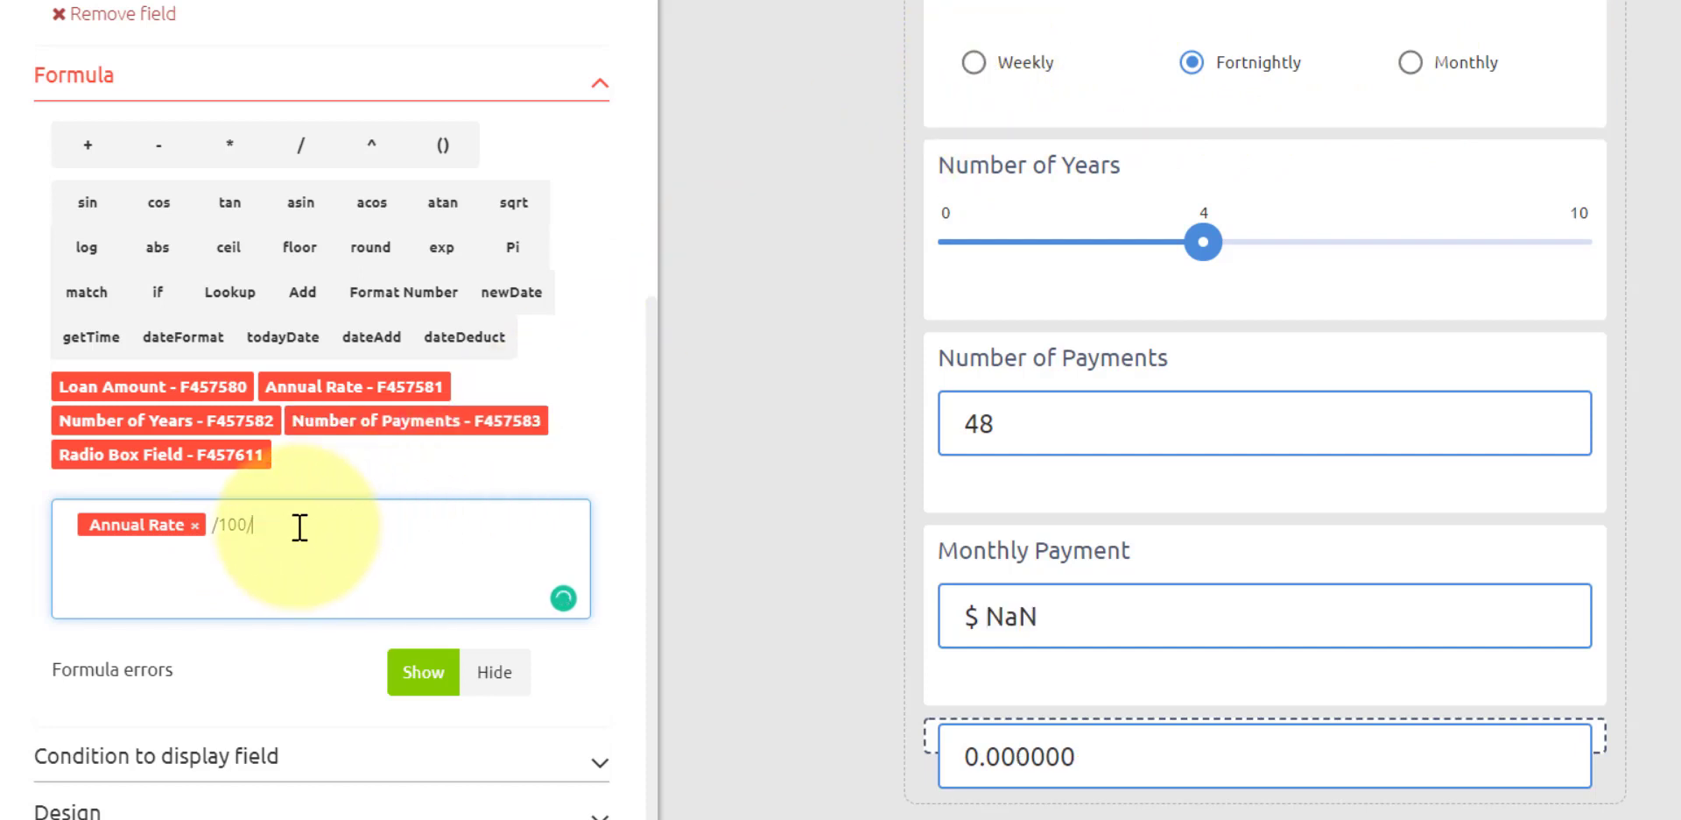
pyautogui.click(219, 455)
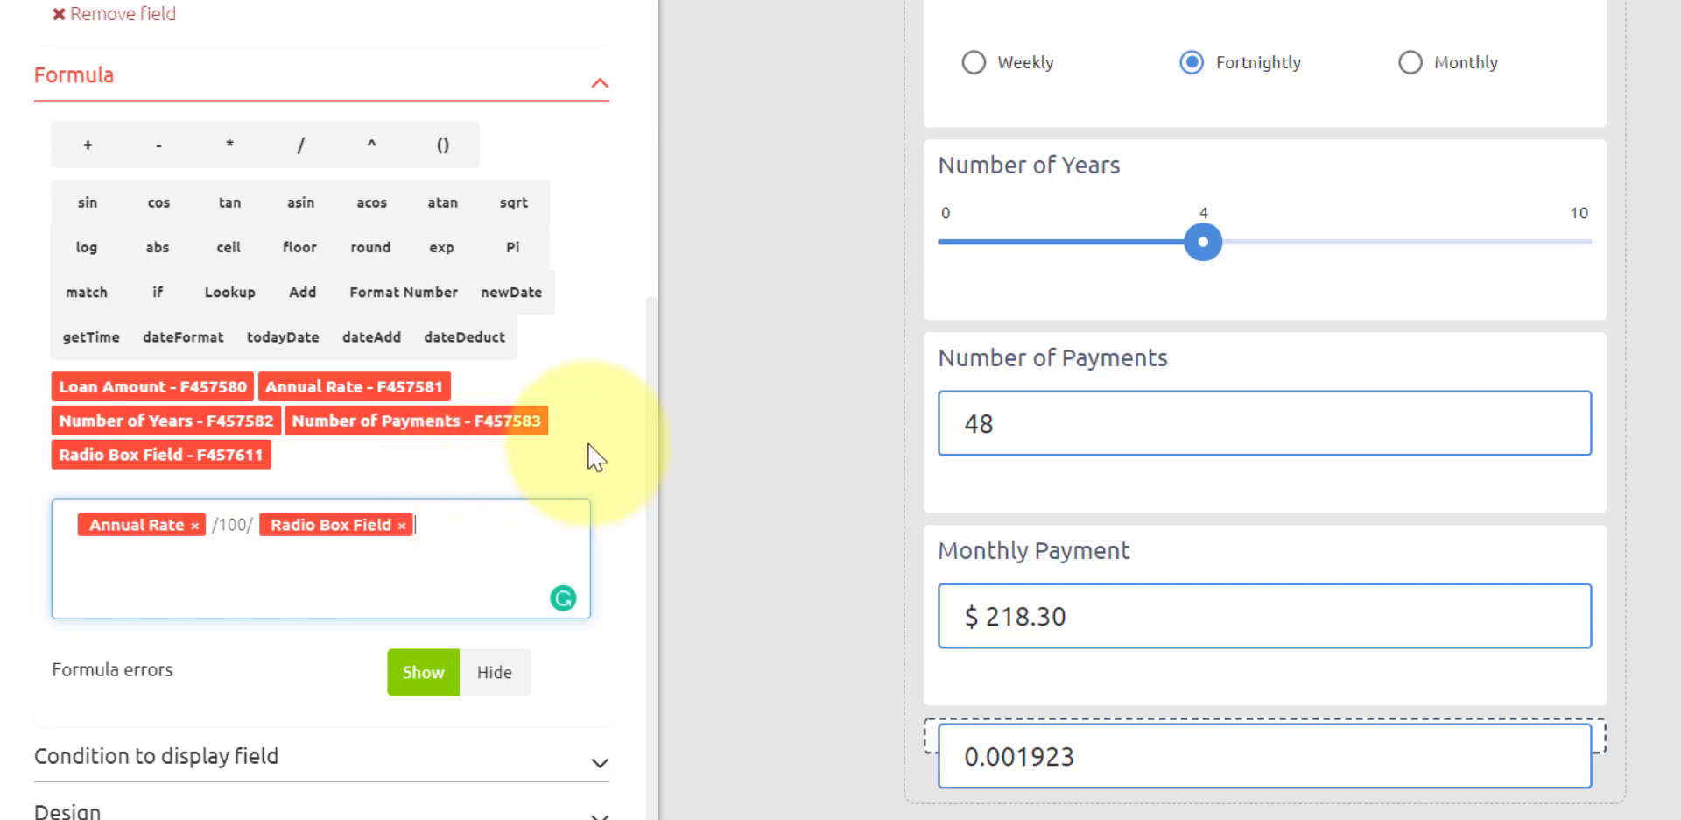
# Step: Switch the payment frequency between Weekly, Fortnightly and Monthly to compare the Monthly Payment result, finishing on Weekly
pyautogui.click(1018, 72)
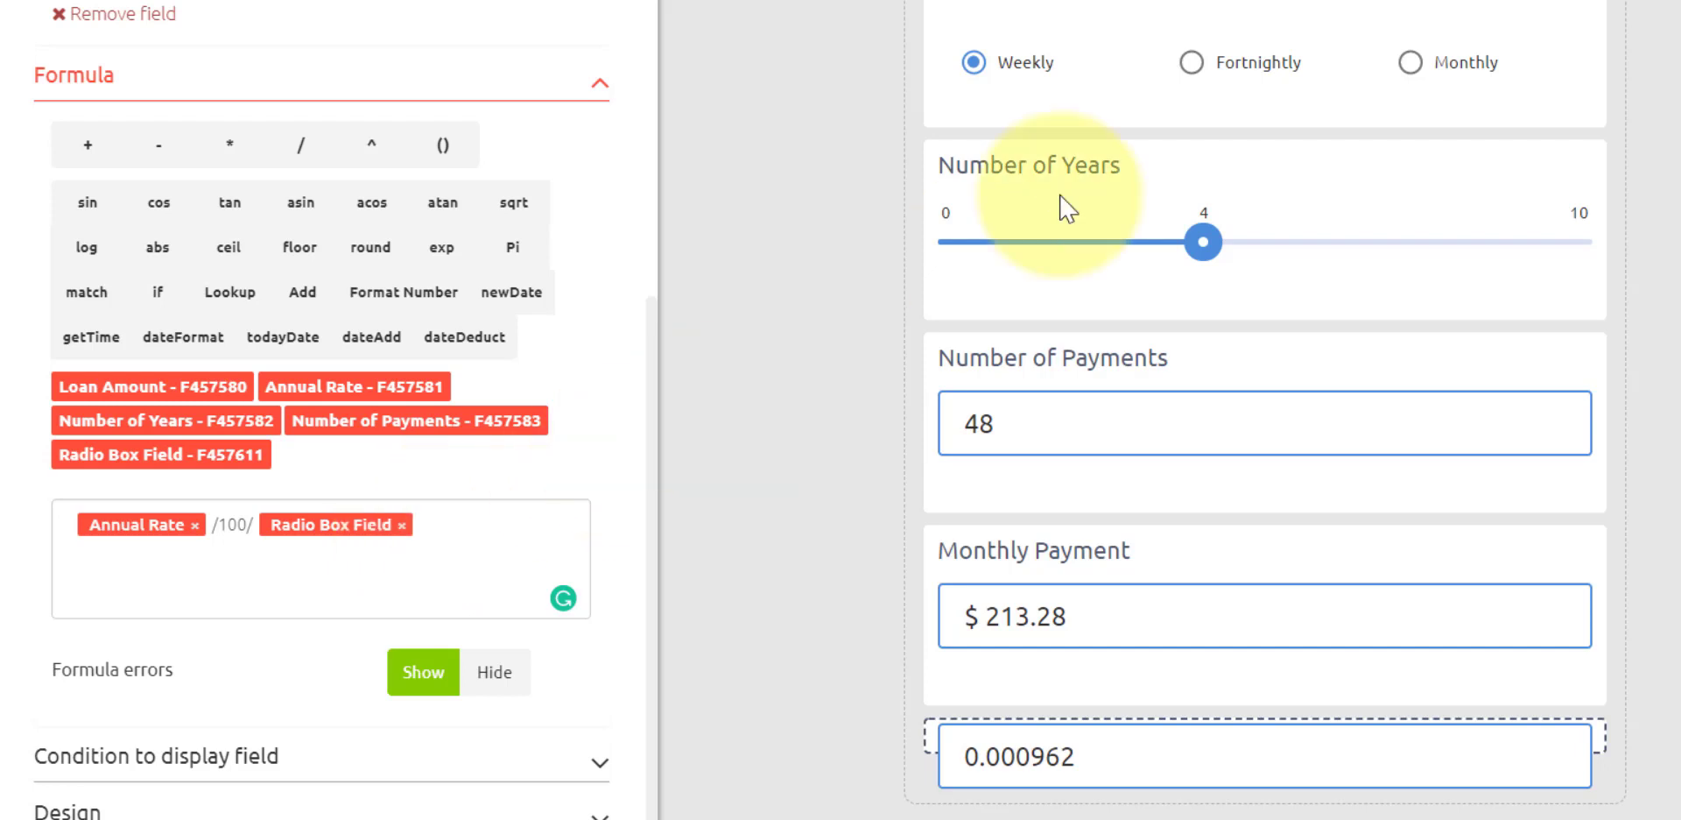
pyautogui.click(1191, 63)
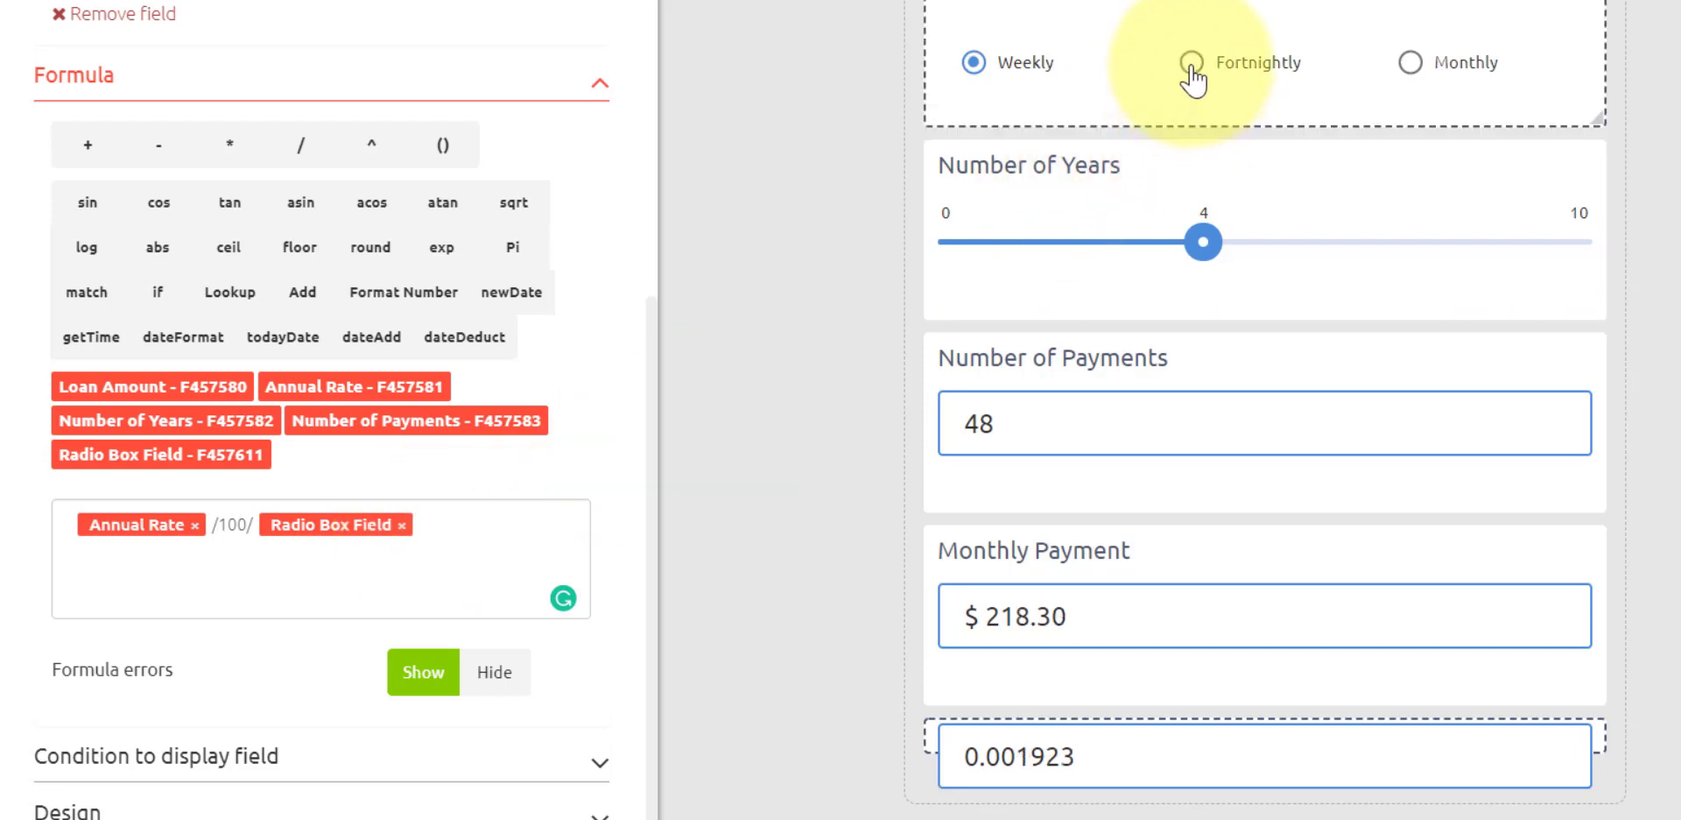
pyautogui.click(1411, 64)
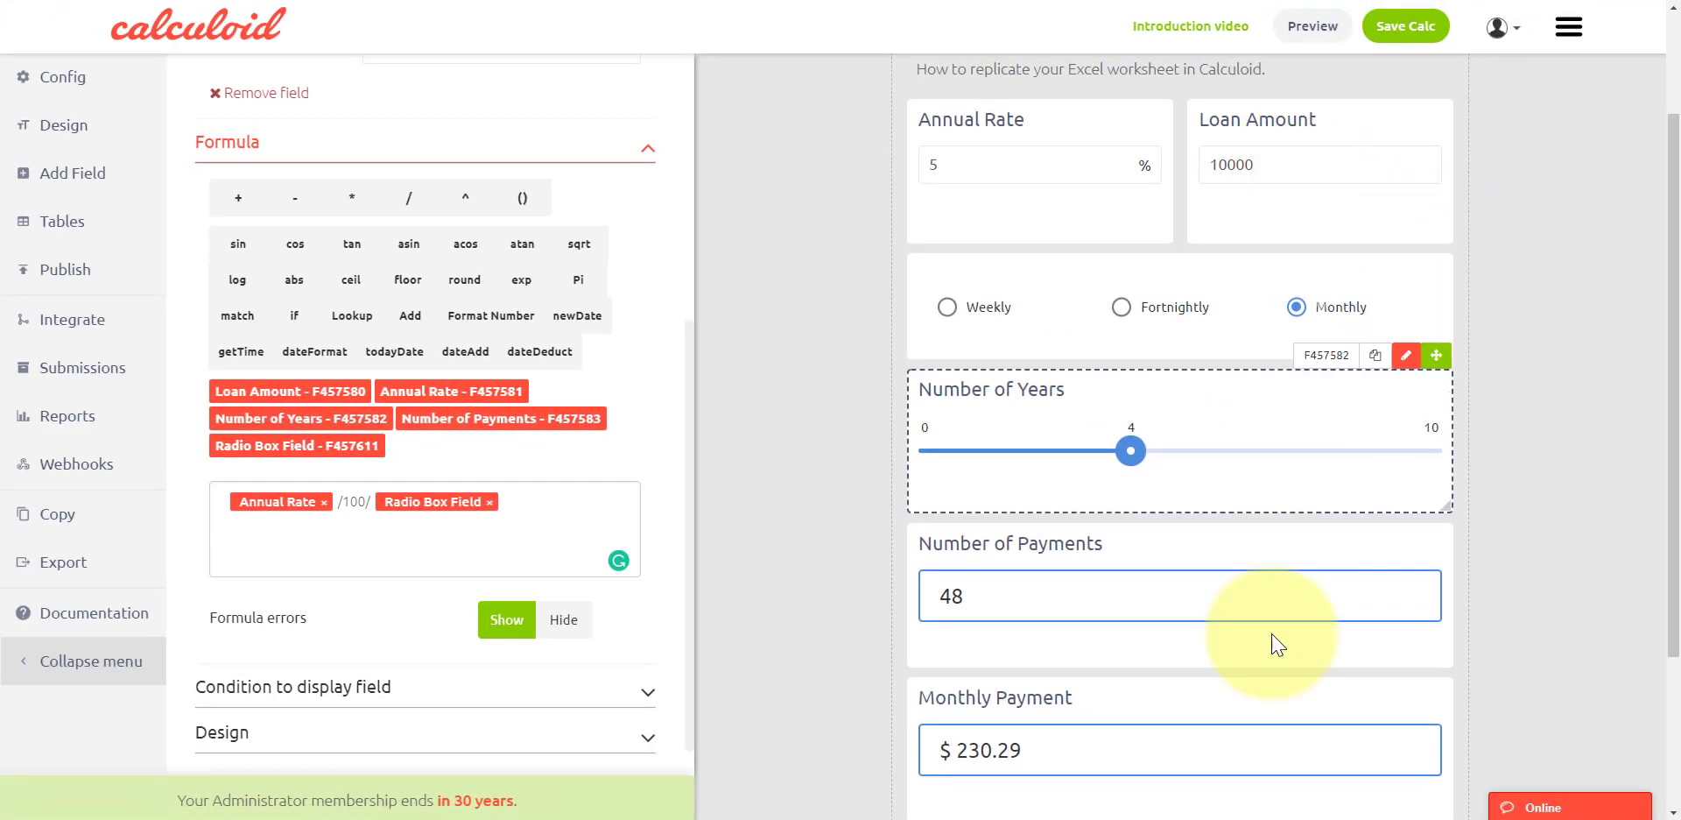
pyautogui.moveTo(1074, 698); pyautogui.dragTo(919, 675)
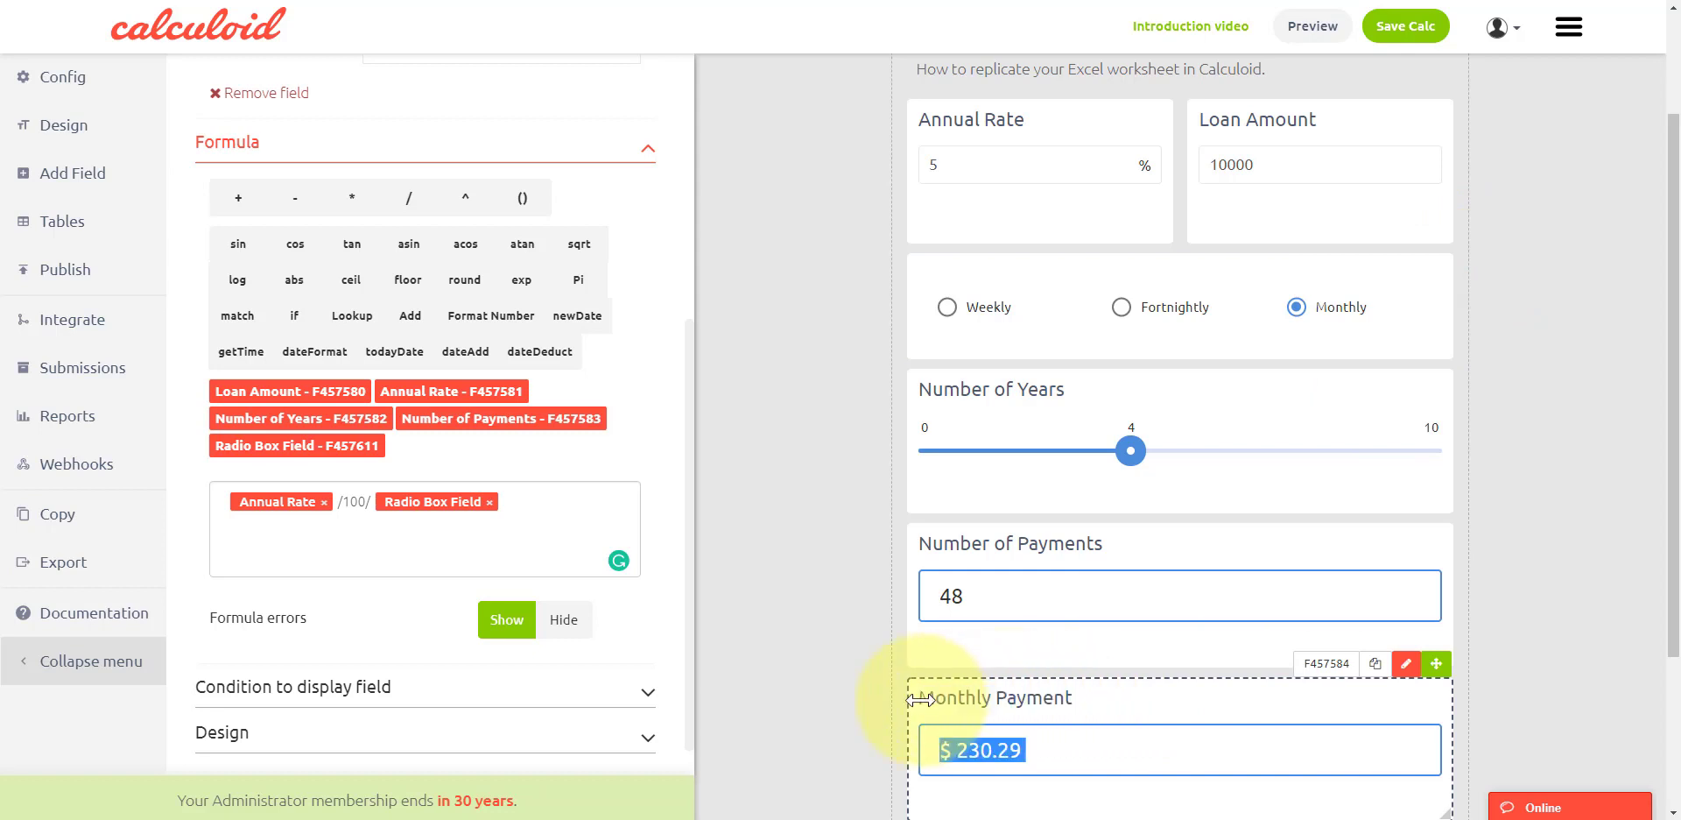
pyautogui.click(1075, 705)
pyautogui.click(987, 309)
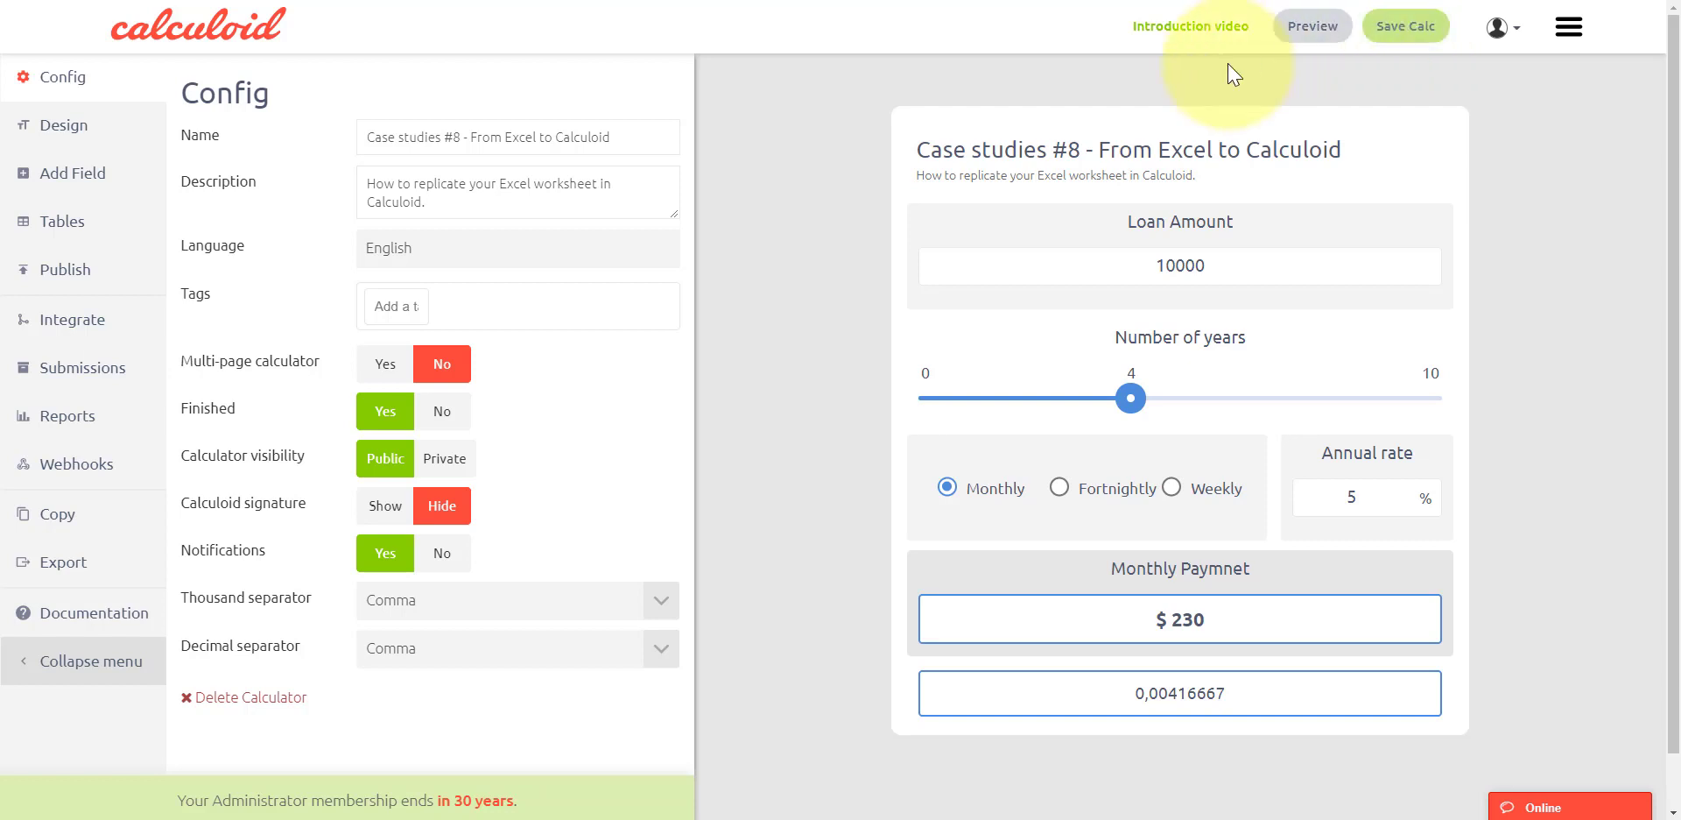
# Step: Show the finished calculator's embed code and Iframe code for publishing, and save the calculator
pyautogui.moveTo(987, 613)
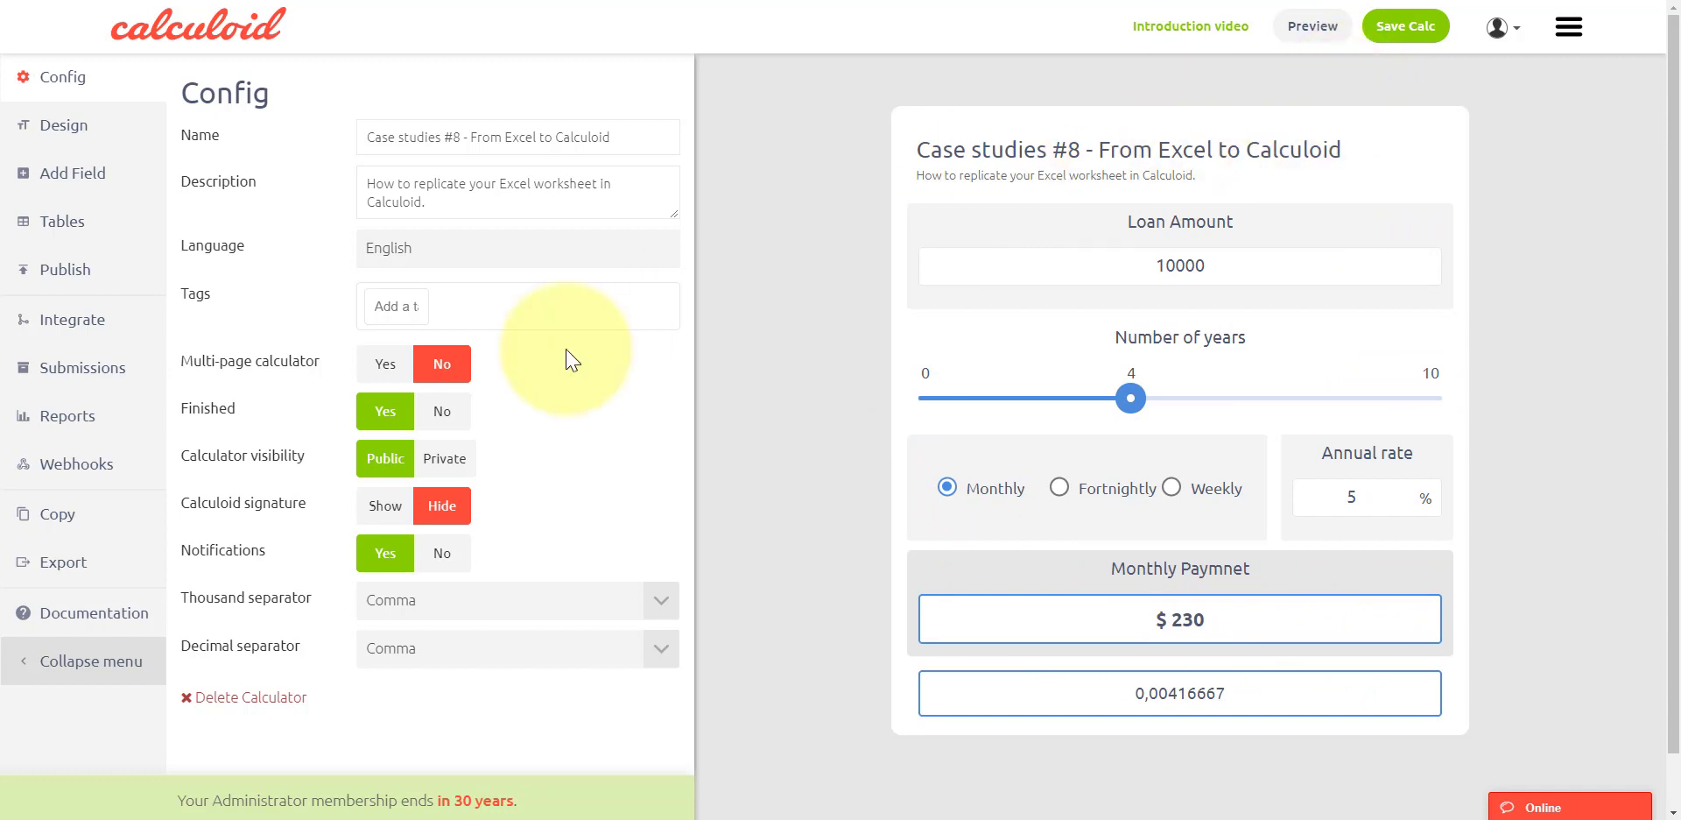
pyautogui.moveTo(225, 552)
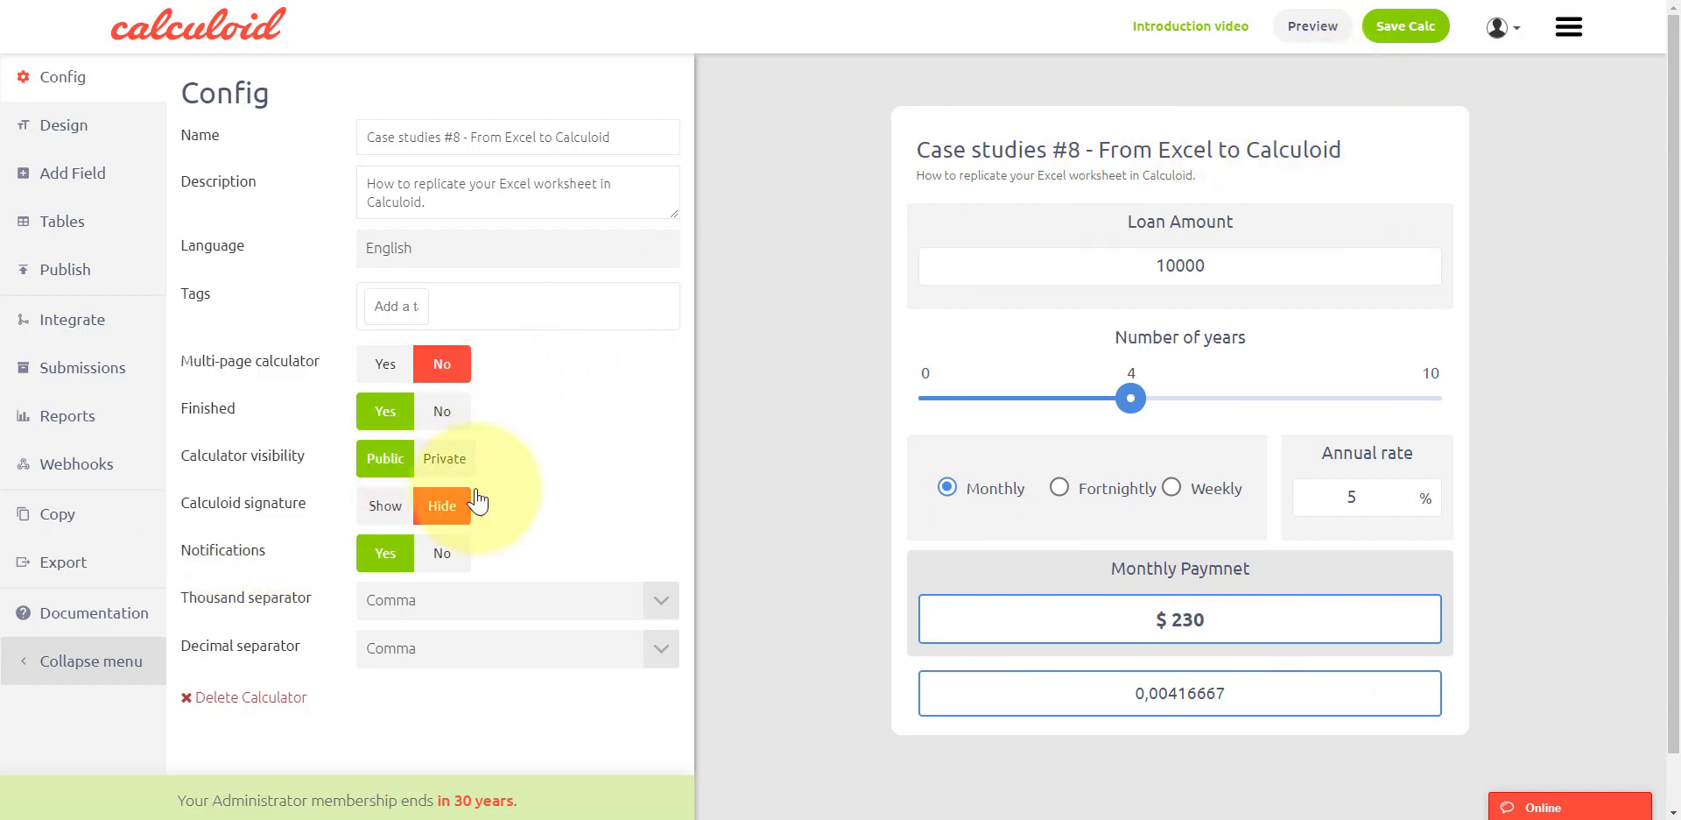
pyautogui.moveTo(315, 513)
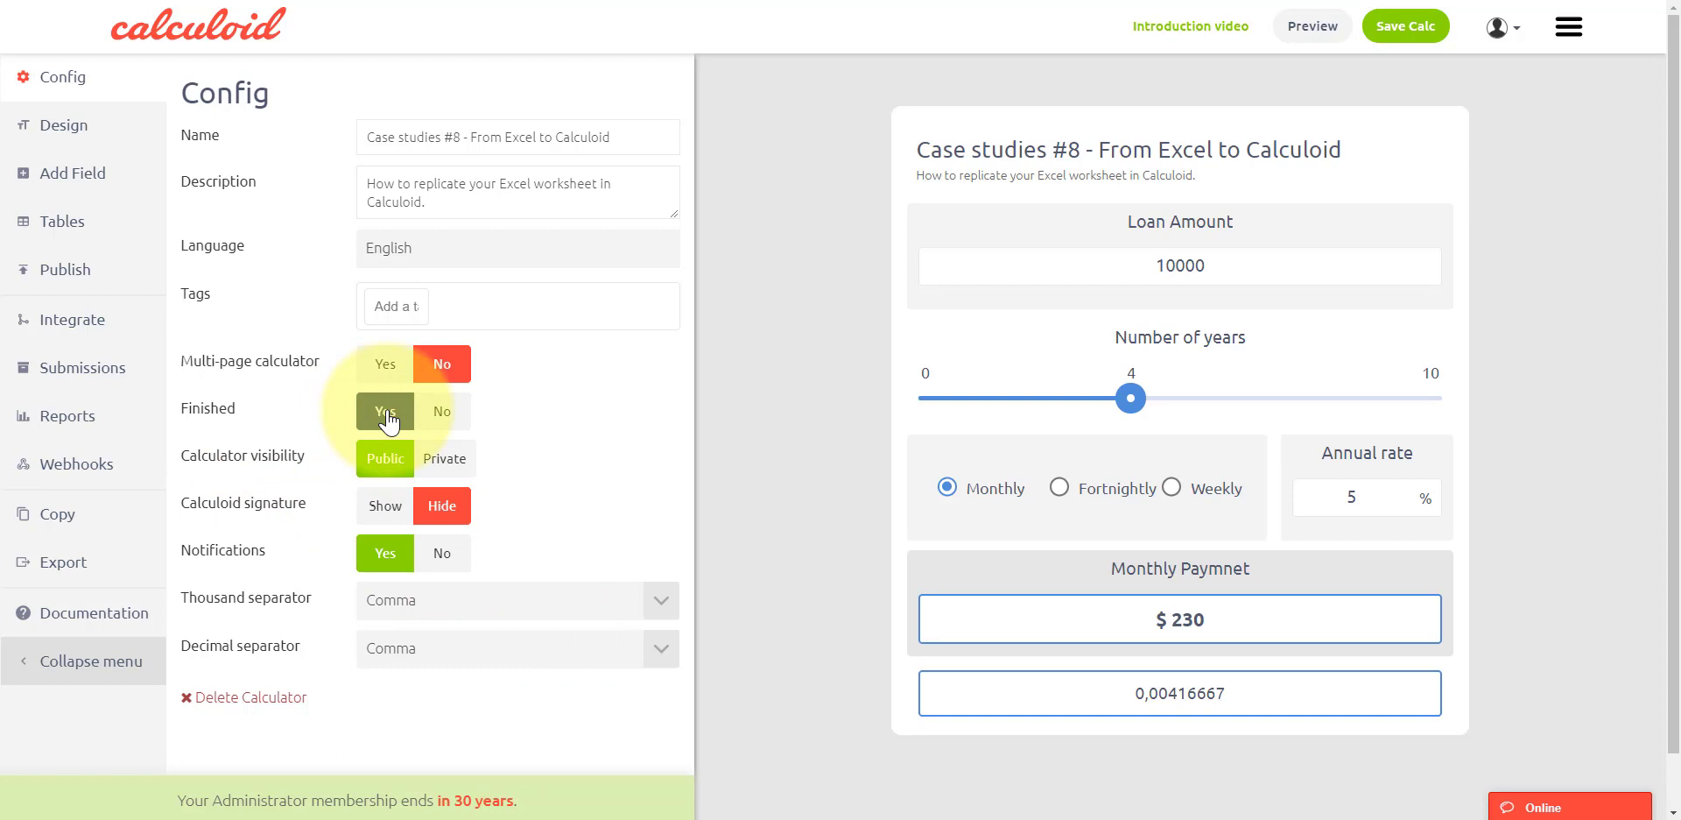
pyautogui.click(77, 279)
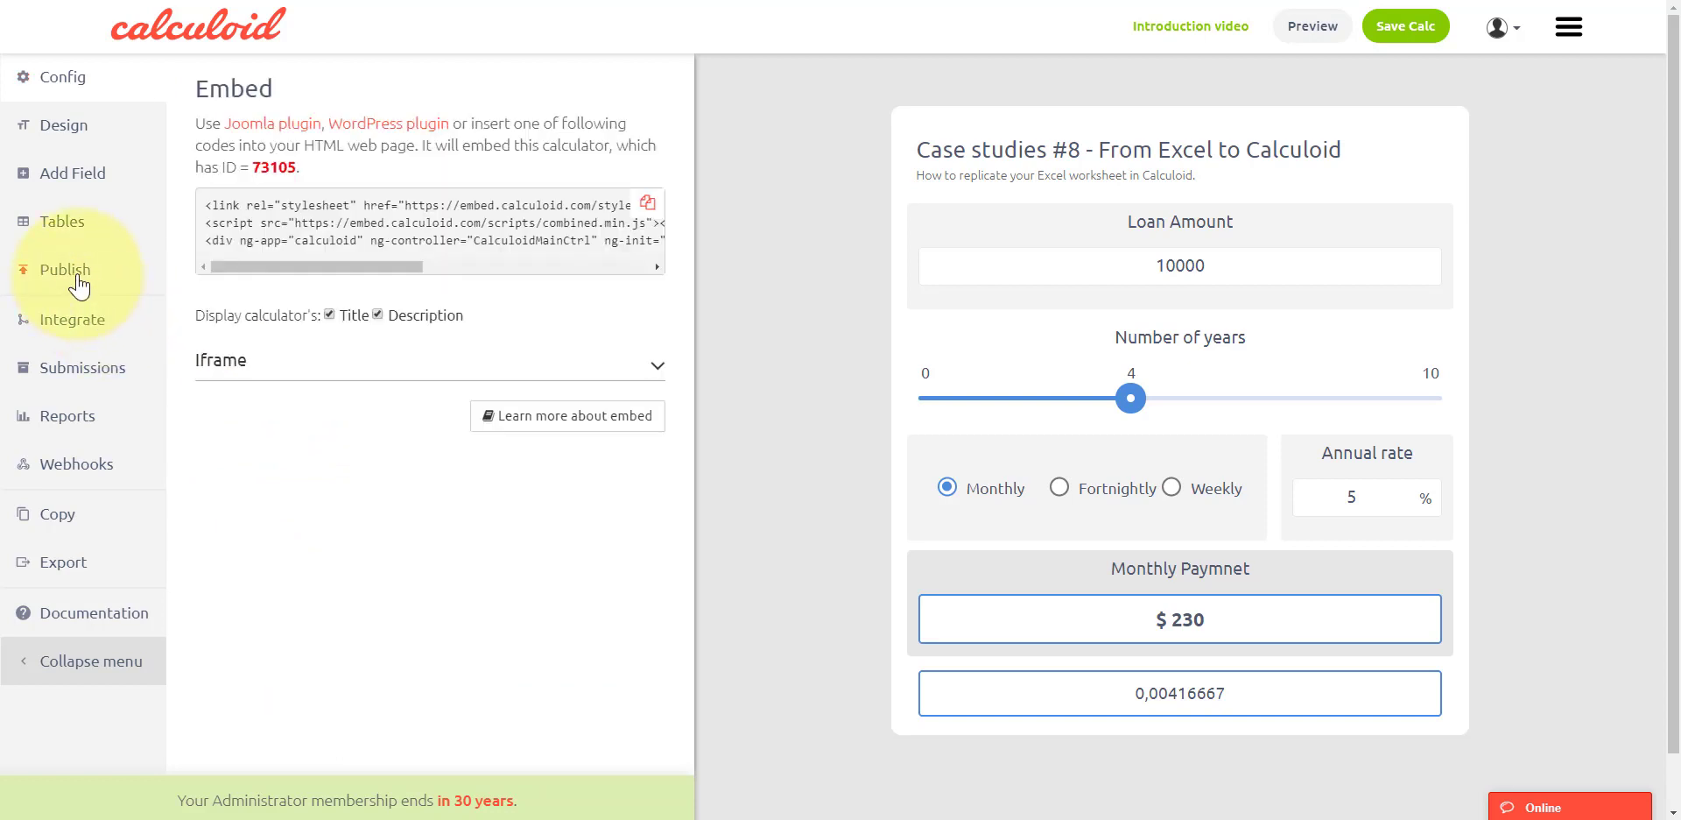
pyautogui.click(580, 370)
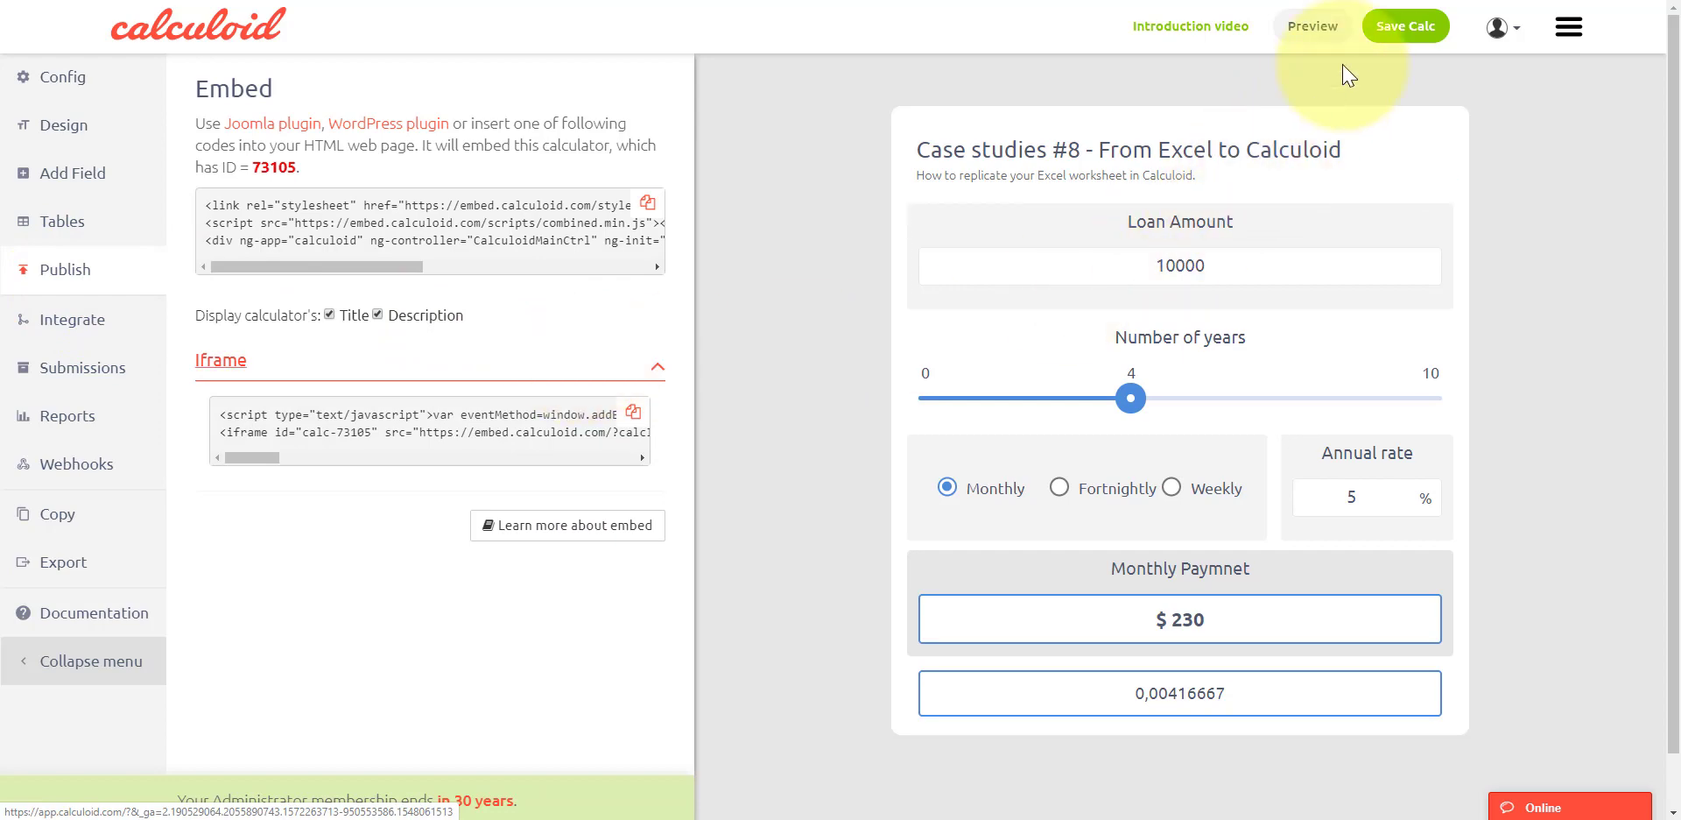
pyautogui.click(1416, 30)
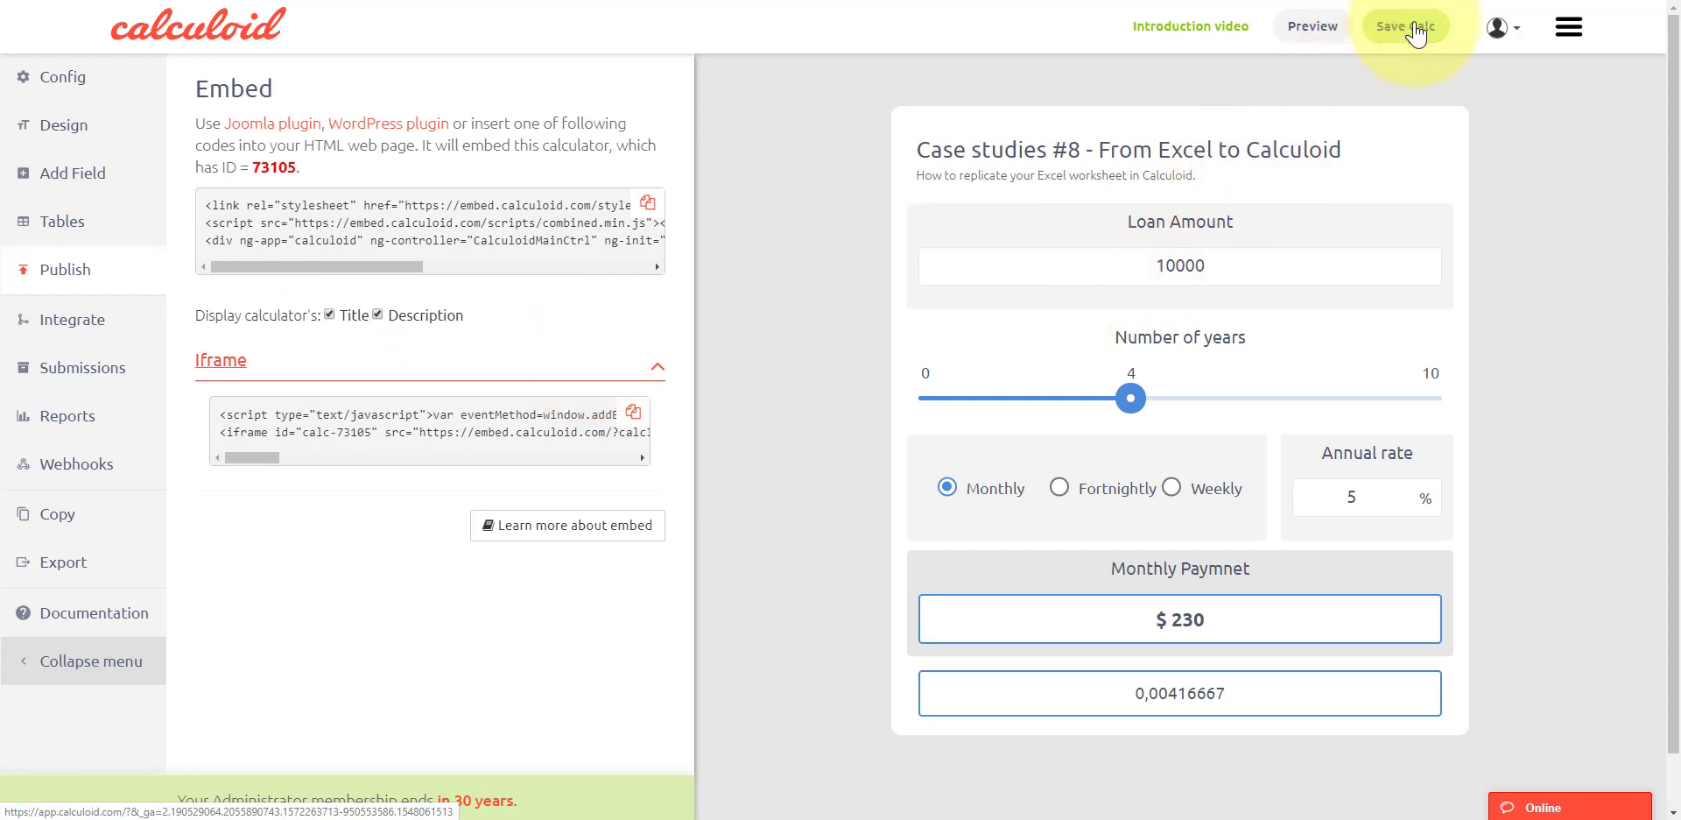